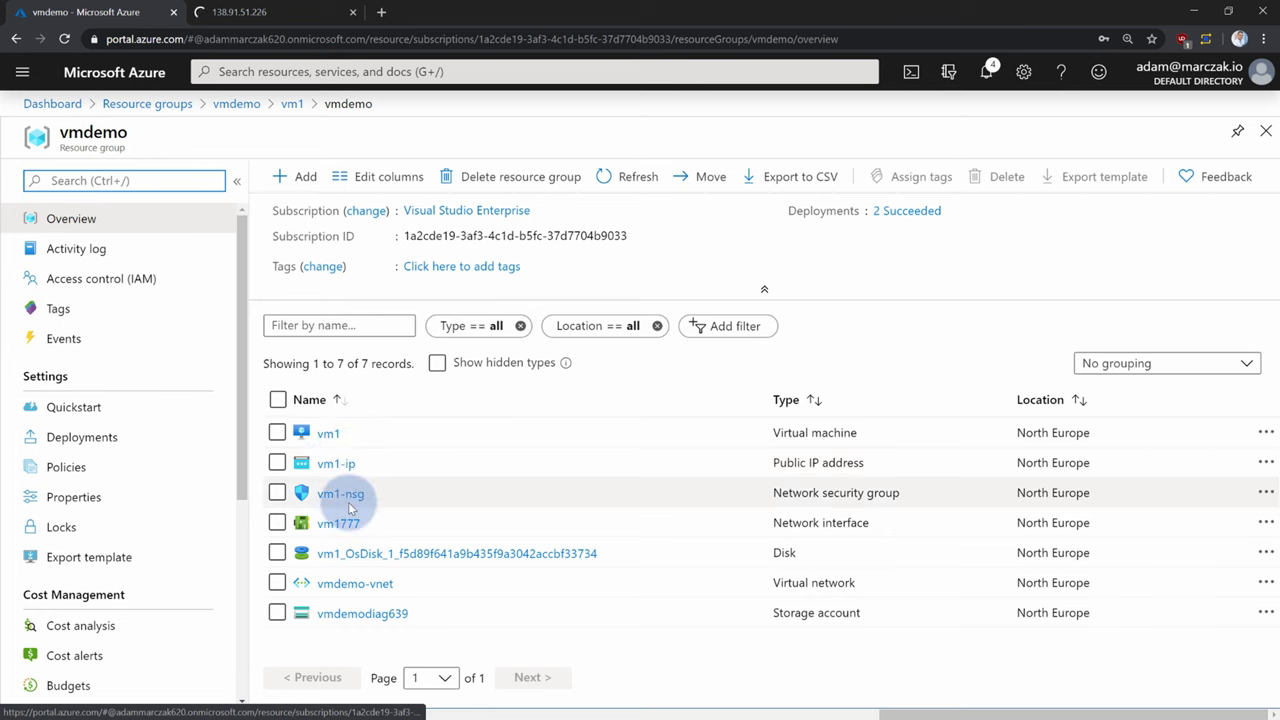
# Step: Start a new inbound security rule in the vm1-nsg network security group with destination port 80
pyautogui.click(345, 494)
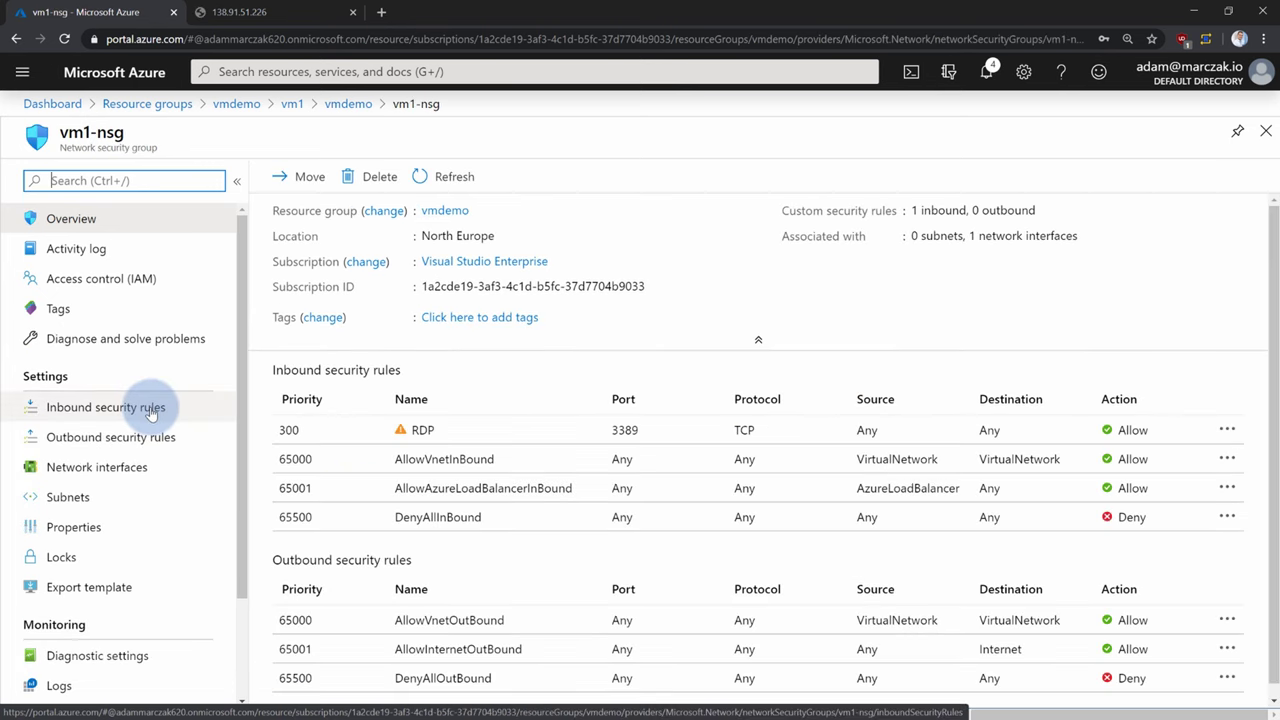
pyautogui.click(95, 407)
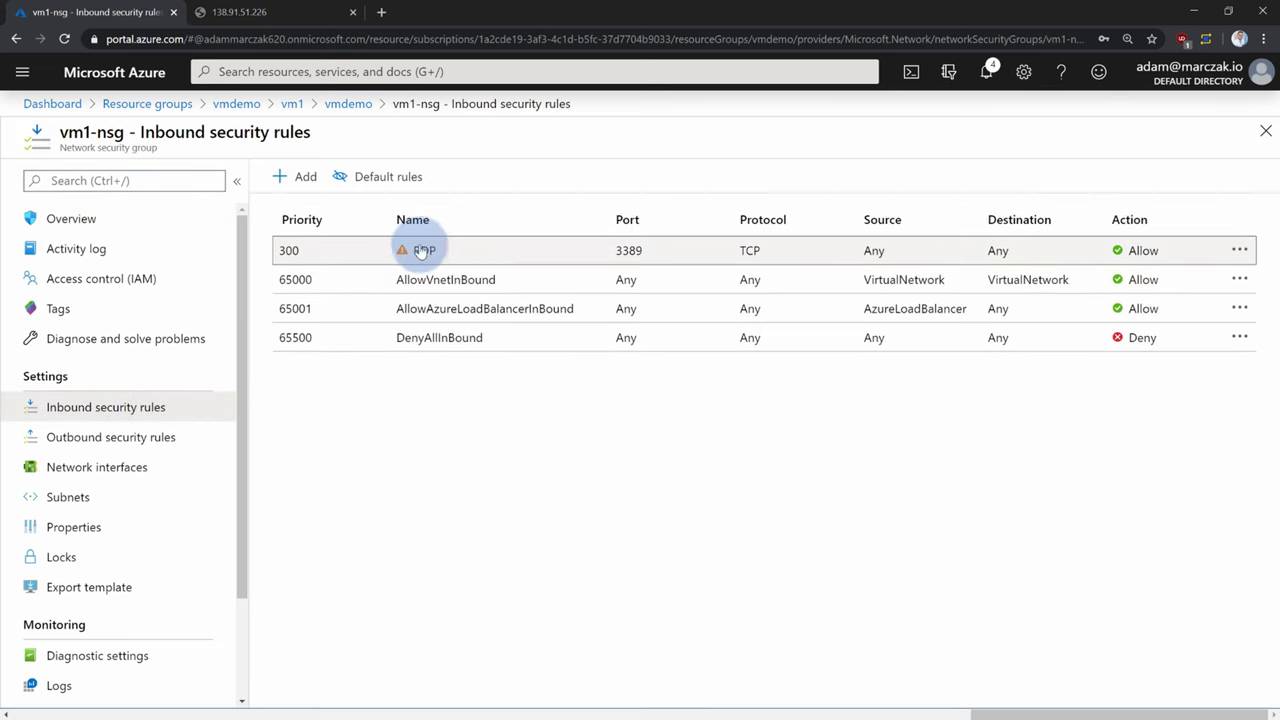
pyautogui.click(301, 184)
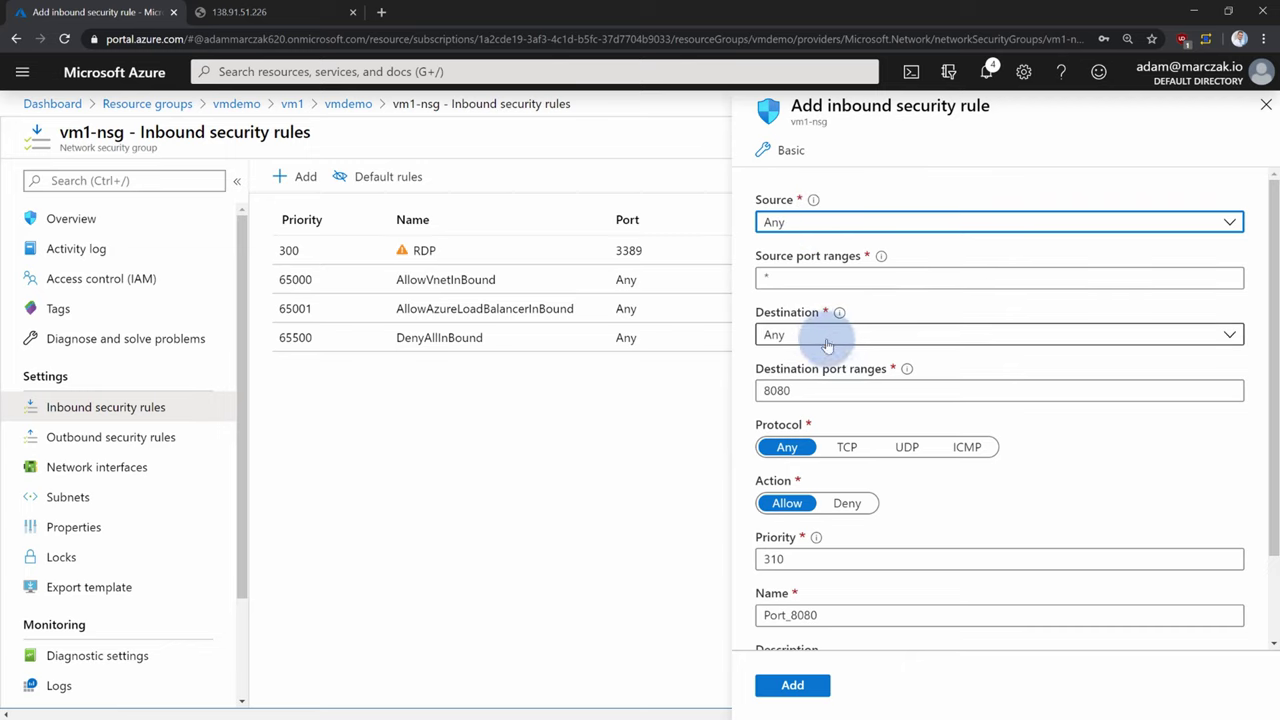
pyautogui.doubleClick(820, 385)
pyautogui.write('80')
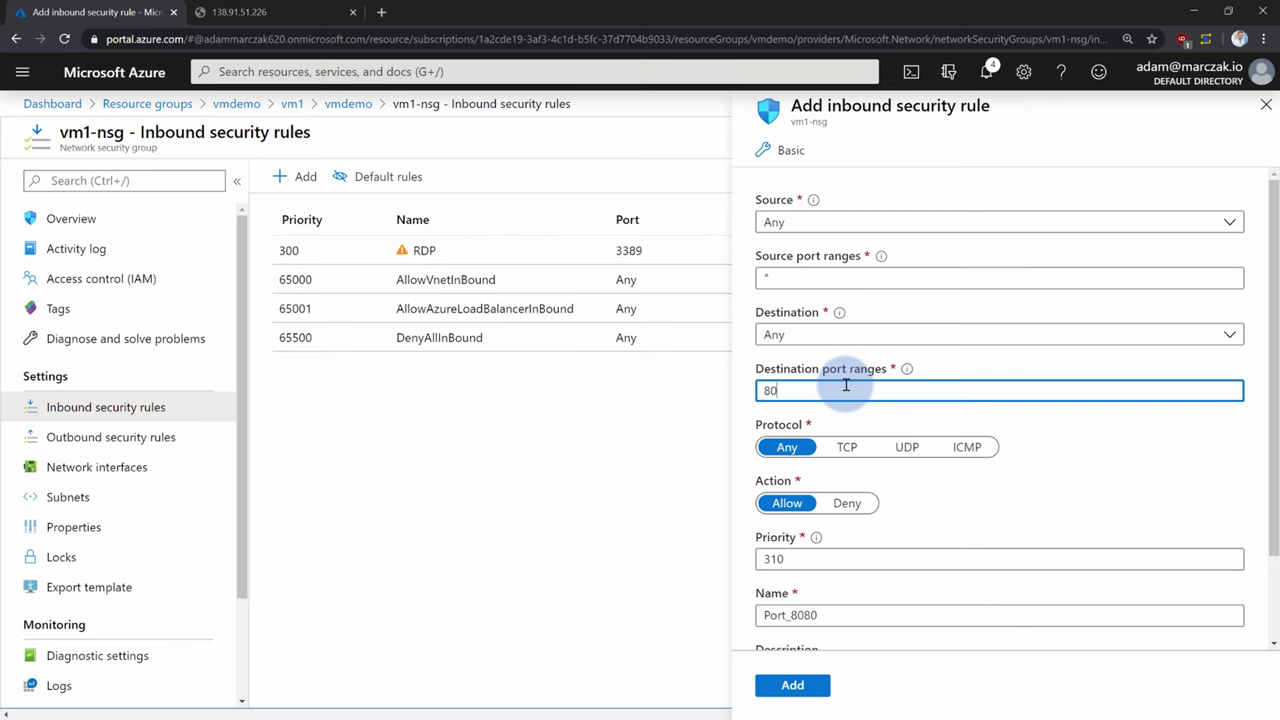
# Step: Set the inbound rule's priority to 100, name it HTTP_port, and add it to the network security group
pyautogui.scroll(-1, 1119, 449)
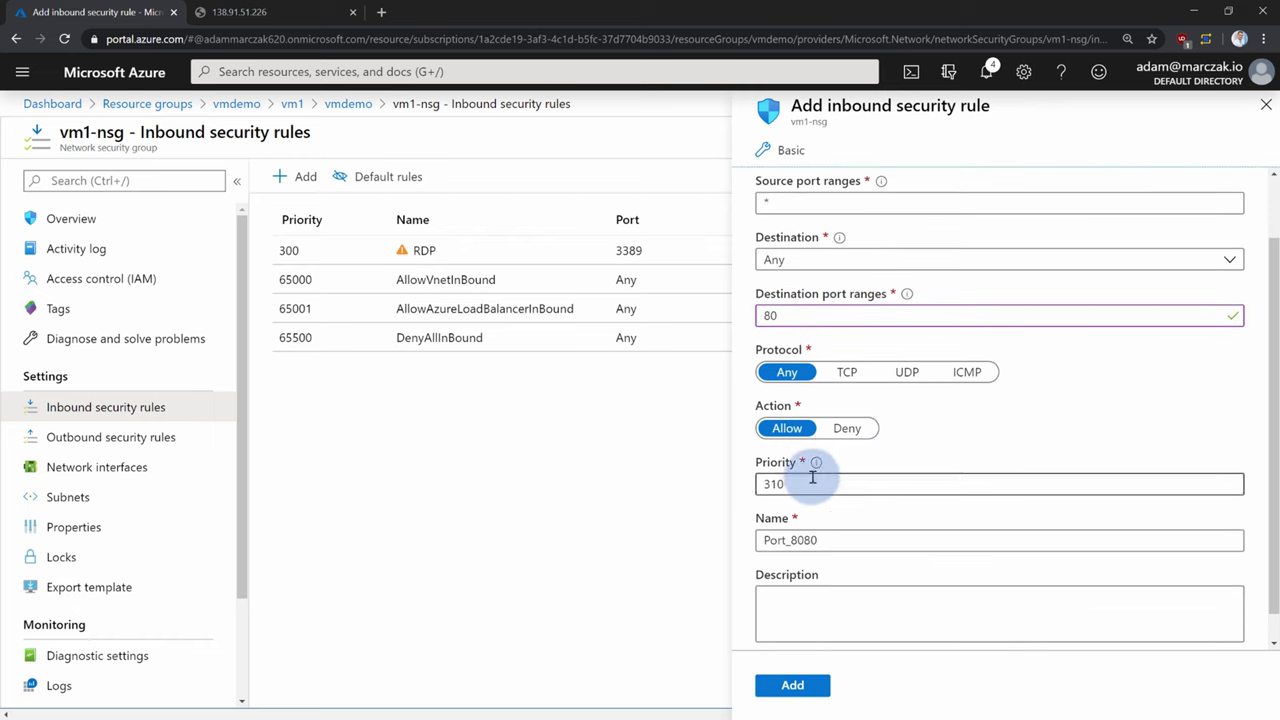
pyautogui.moveTo(808, 480); pyautogui.dragTo(741, 488)
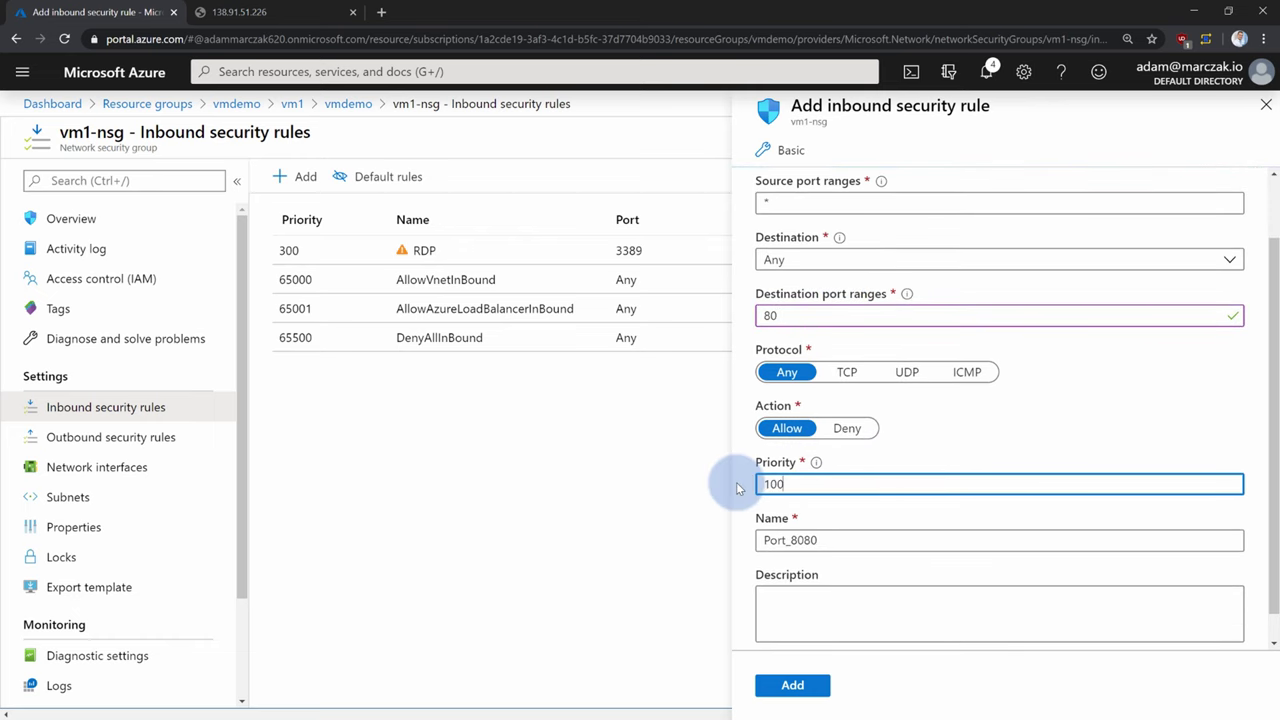
pyautogui.moveTo(830, 540); pyautogui.dragTo(760, 543)
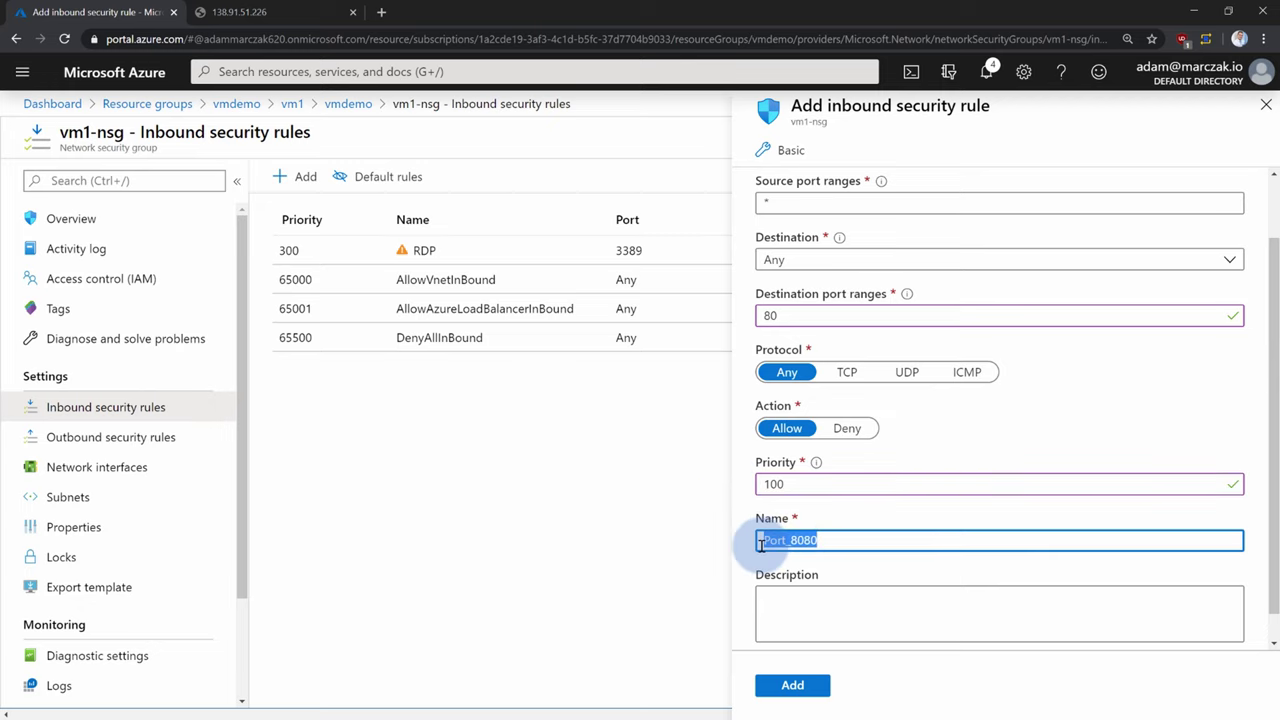
pyautogui.write('HTTP port')
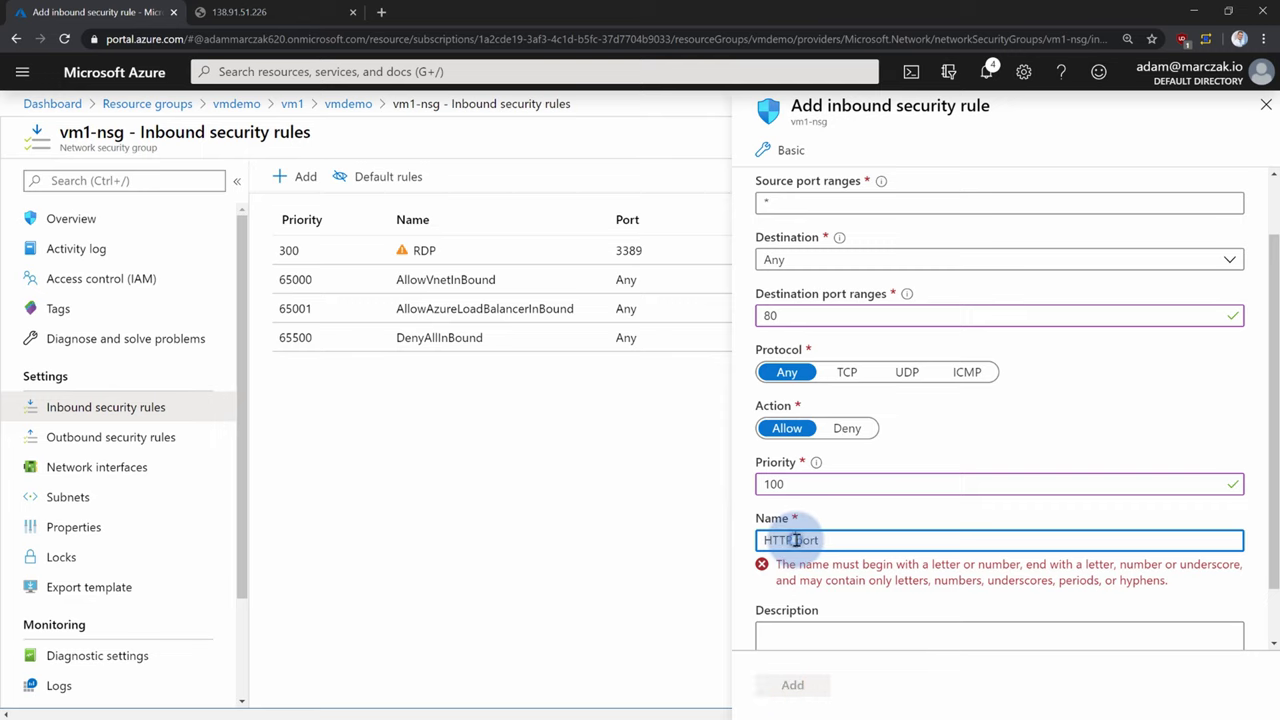
pyautogui.click(795, 540)
pyautogui.press('BackSpace')
pyautogui.write('_')
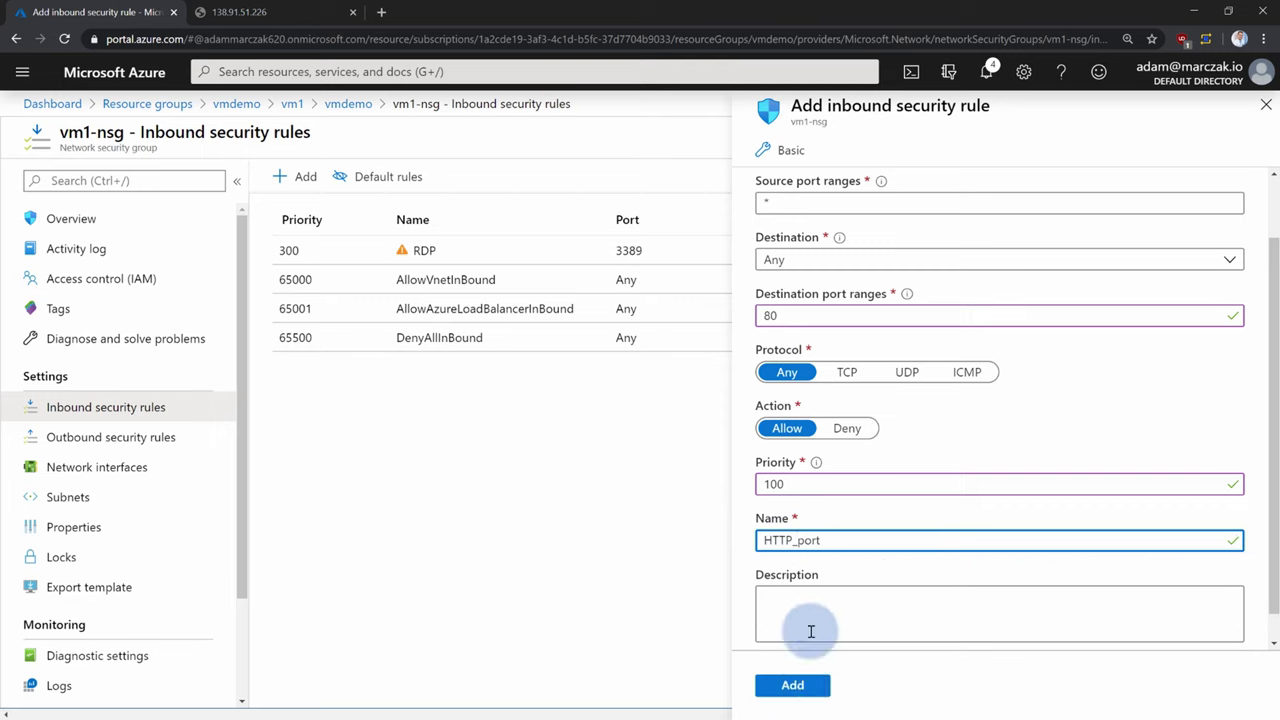
pyautogui.click(792, 684)
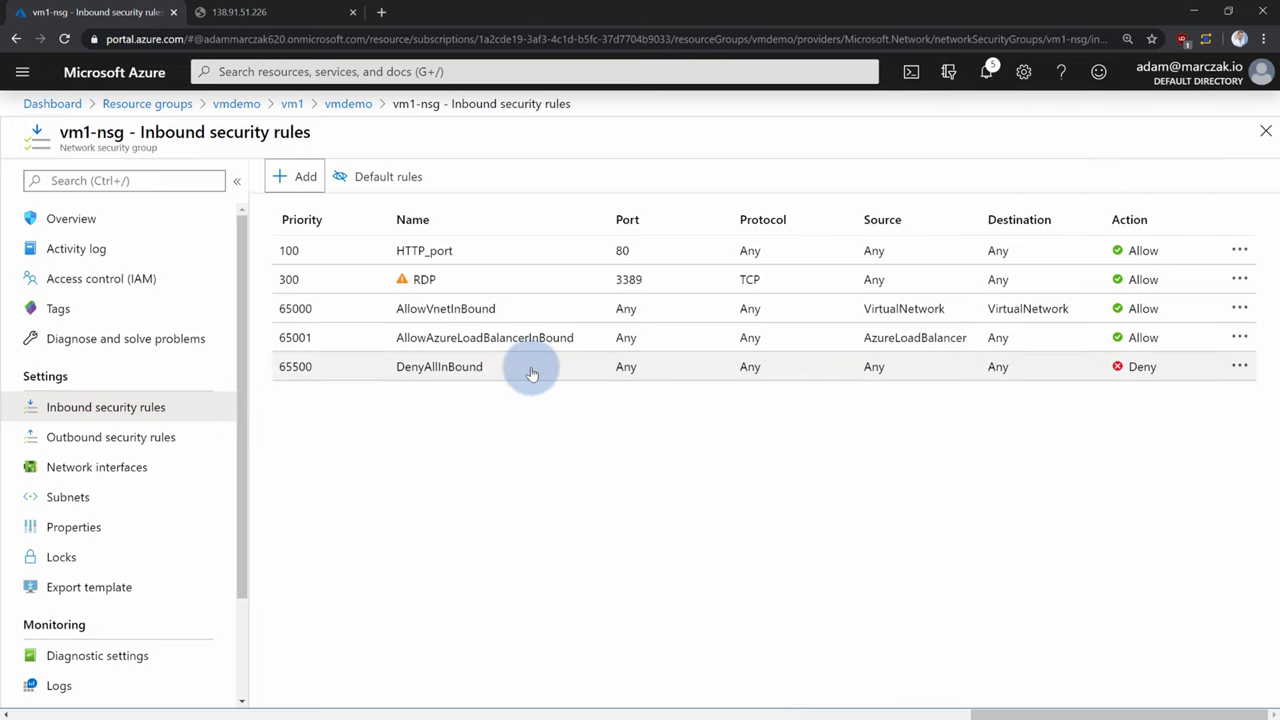
pyautogui.click(612, 477)
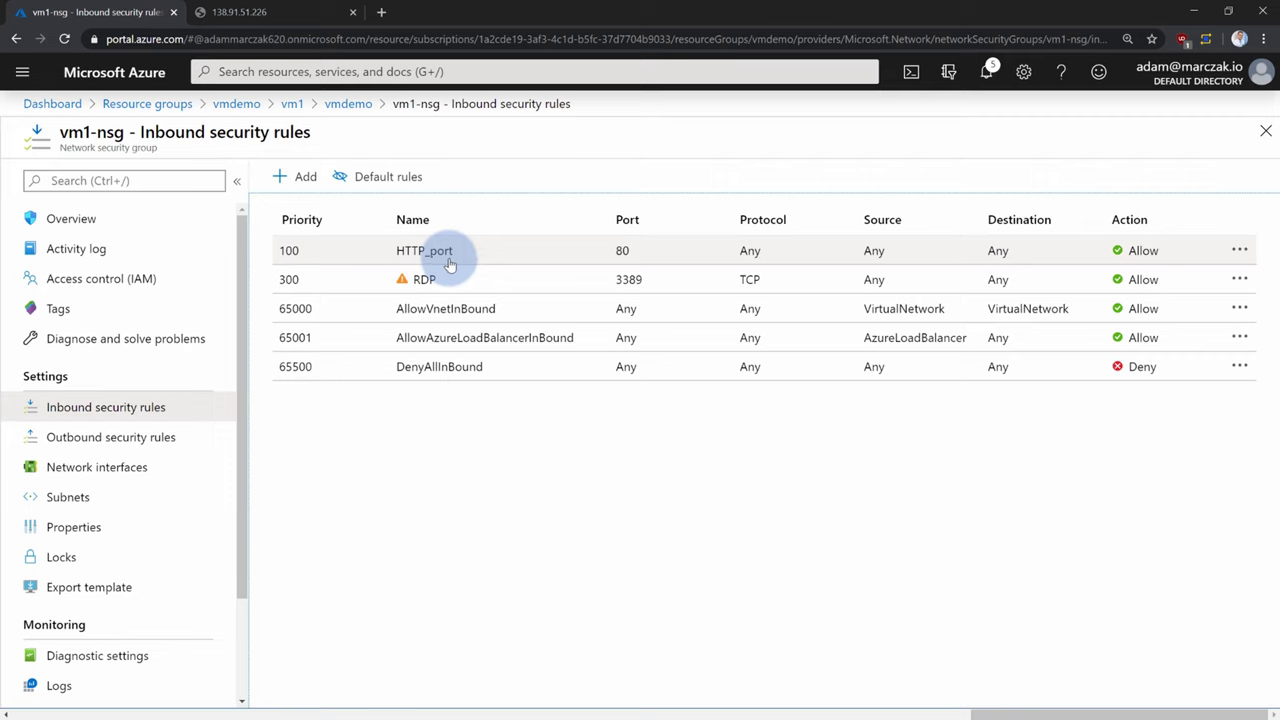
# Step: Reload the virtual machine's web page at 138.91.51.226 to check HTTP access, and return to the inbound security rules
pyautogui.click(279, 22)
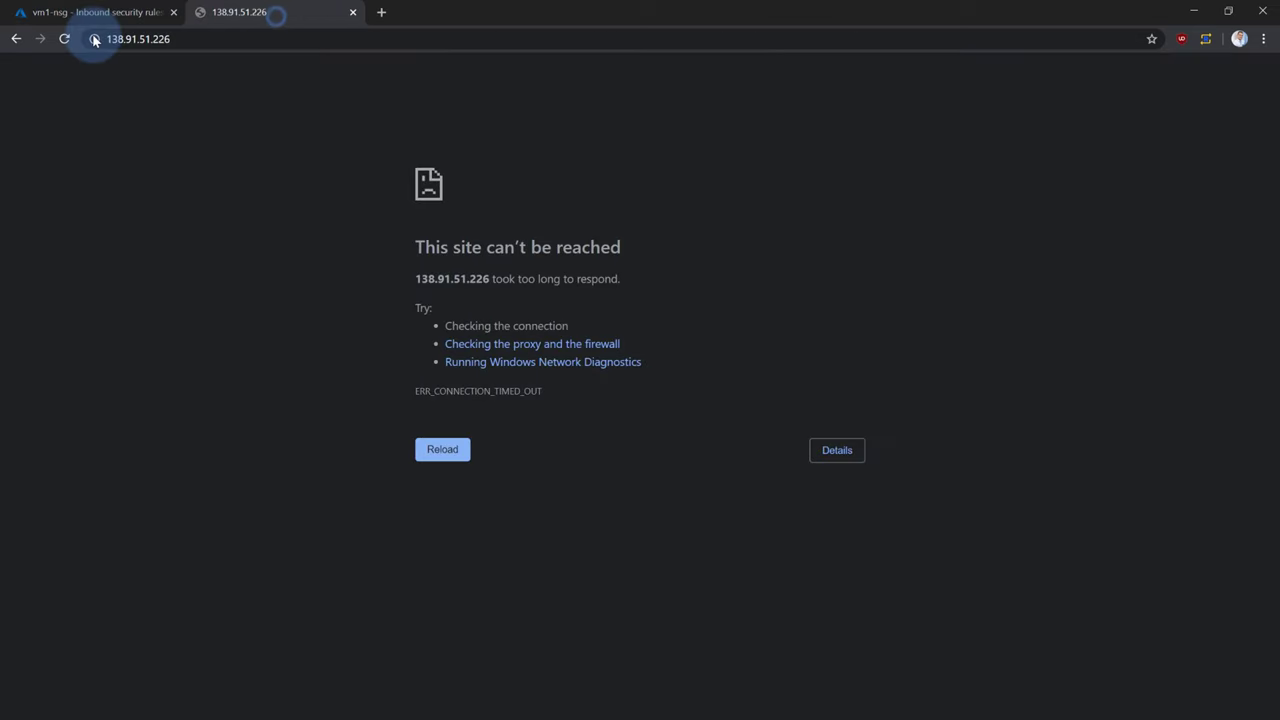
pyautogui.click(64, 39)
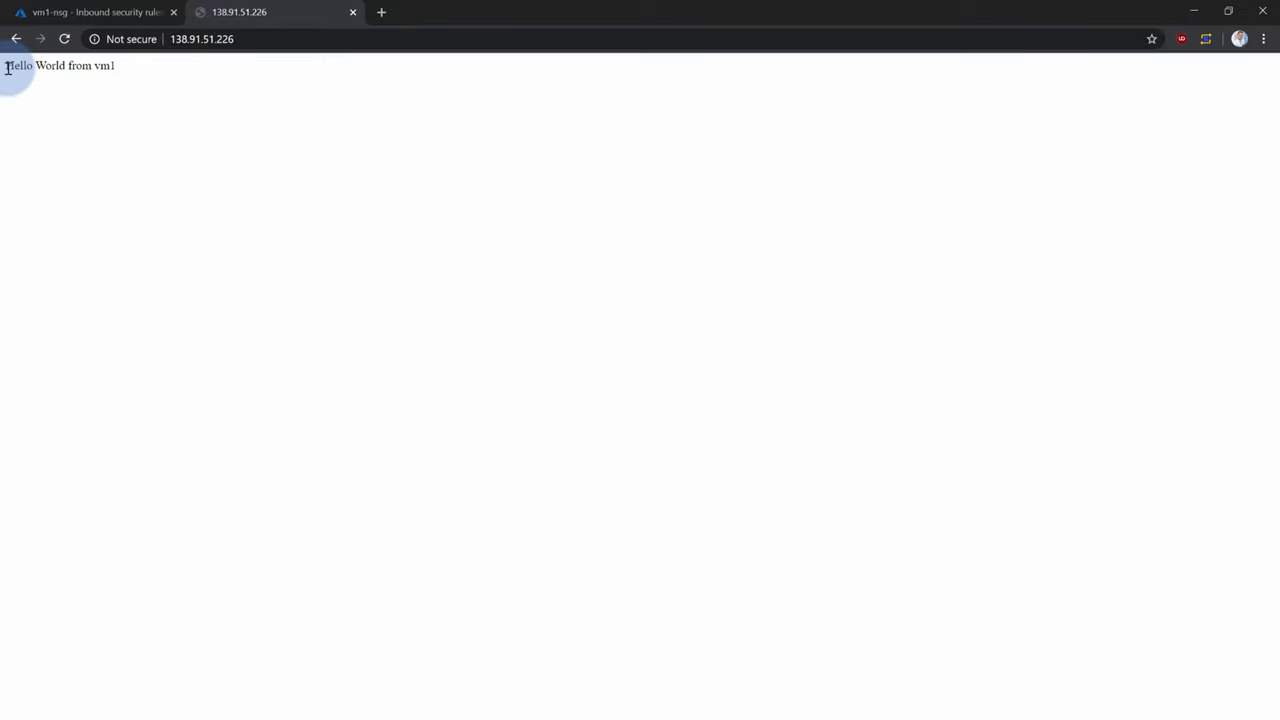
pyautogui.click(130, 25)
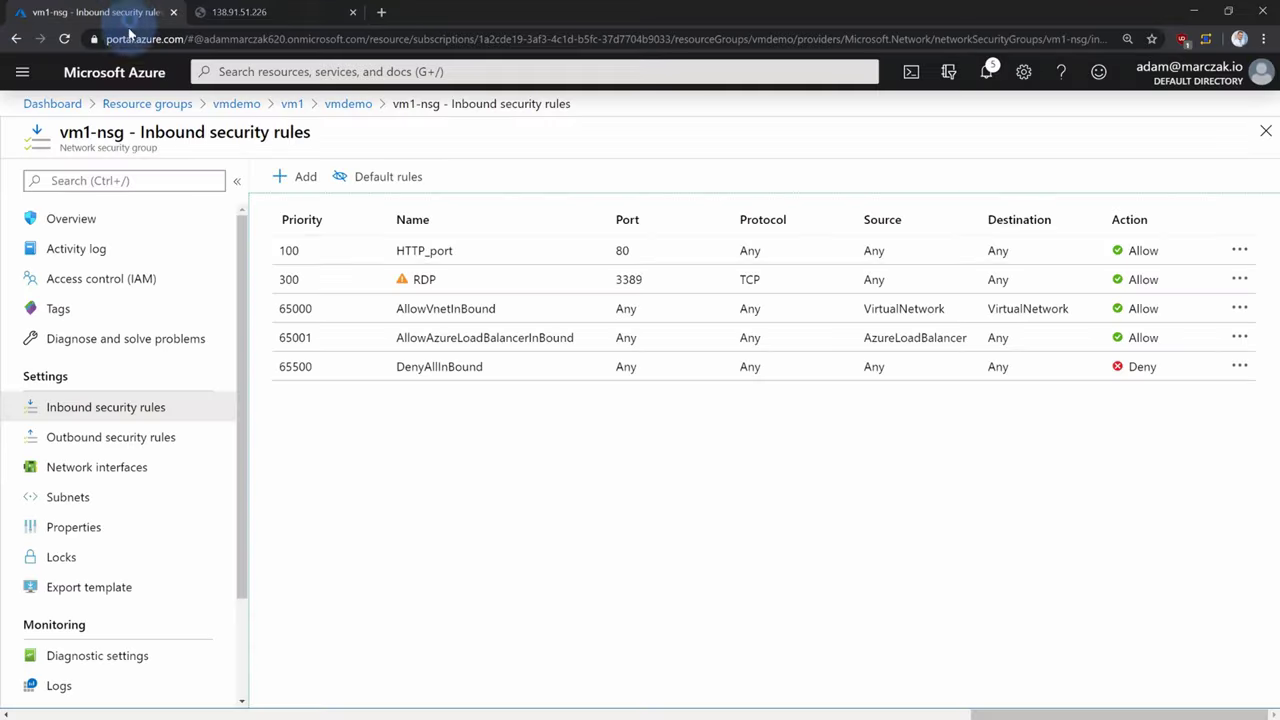
pyautogui.click(424, 281)
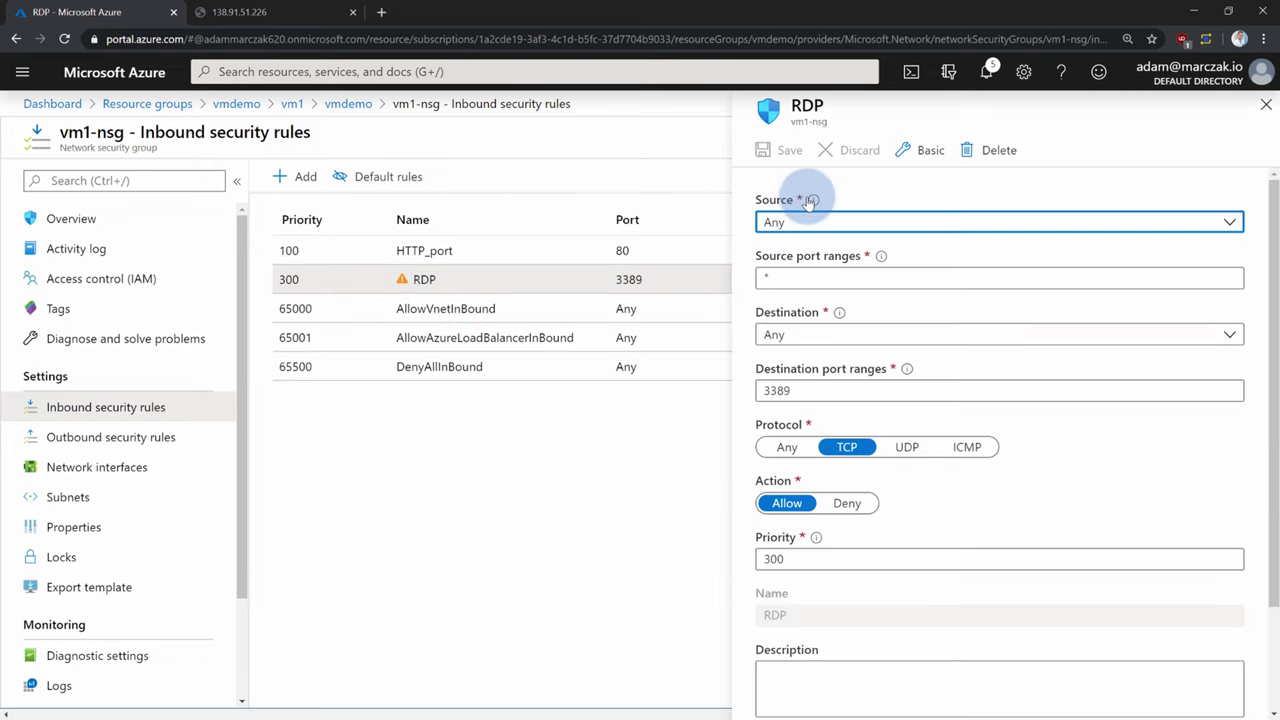
pyautogui.click(990, 149)
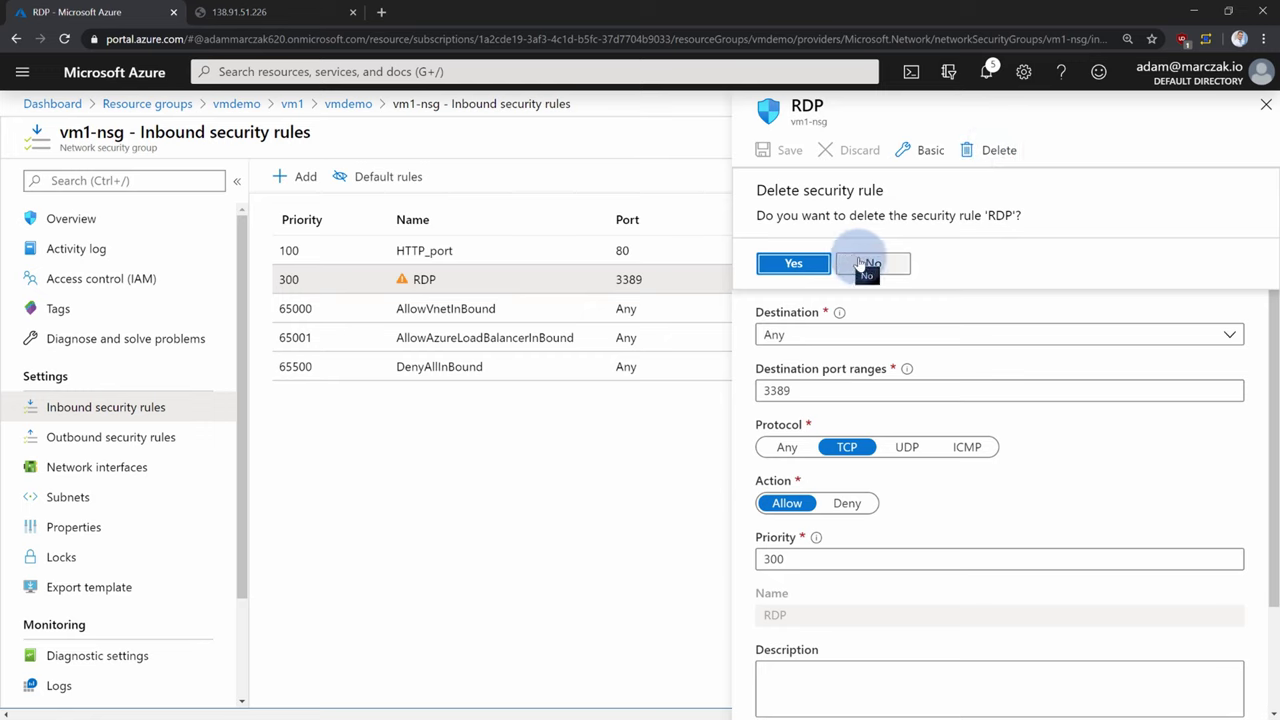
pyautogui.click(864, 262)
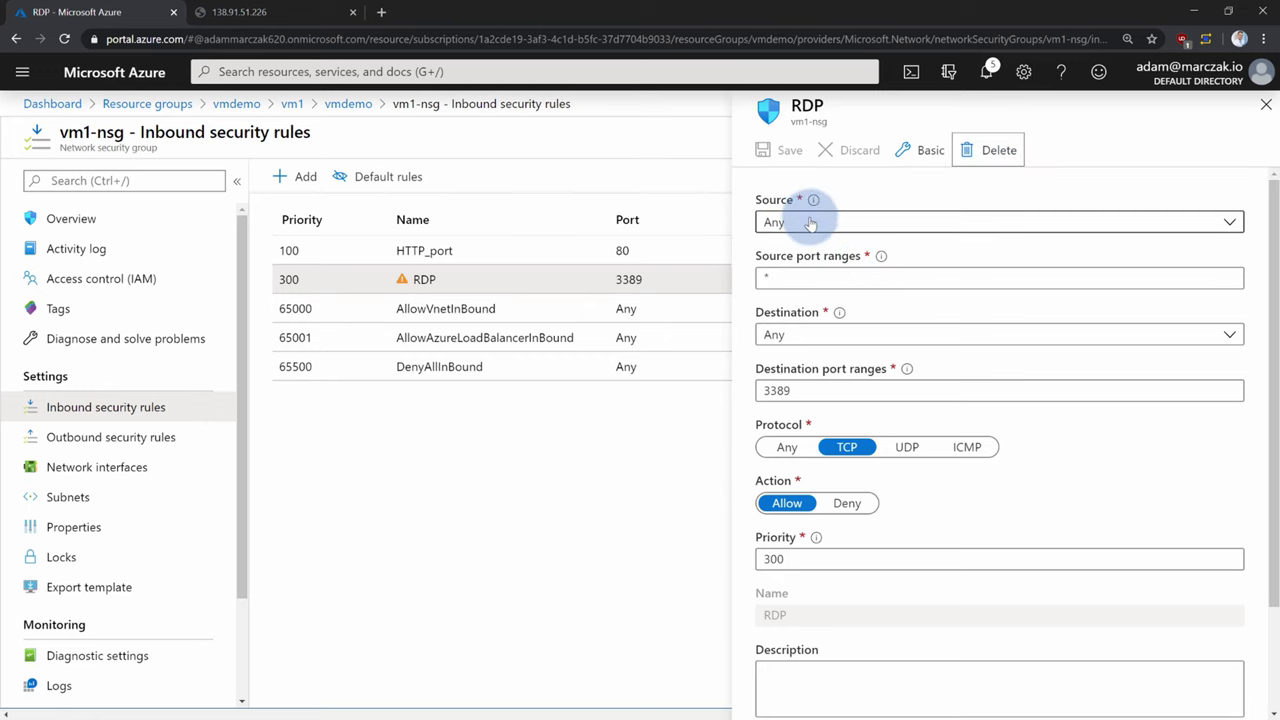
pyautogui.click(810, 223)
pyautogui.click(825, 277)
pyautogui.click(917, 280)
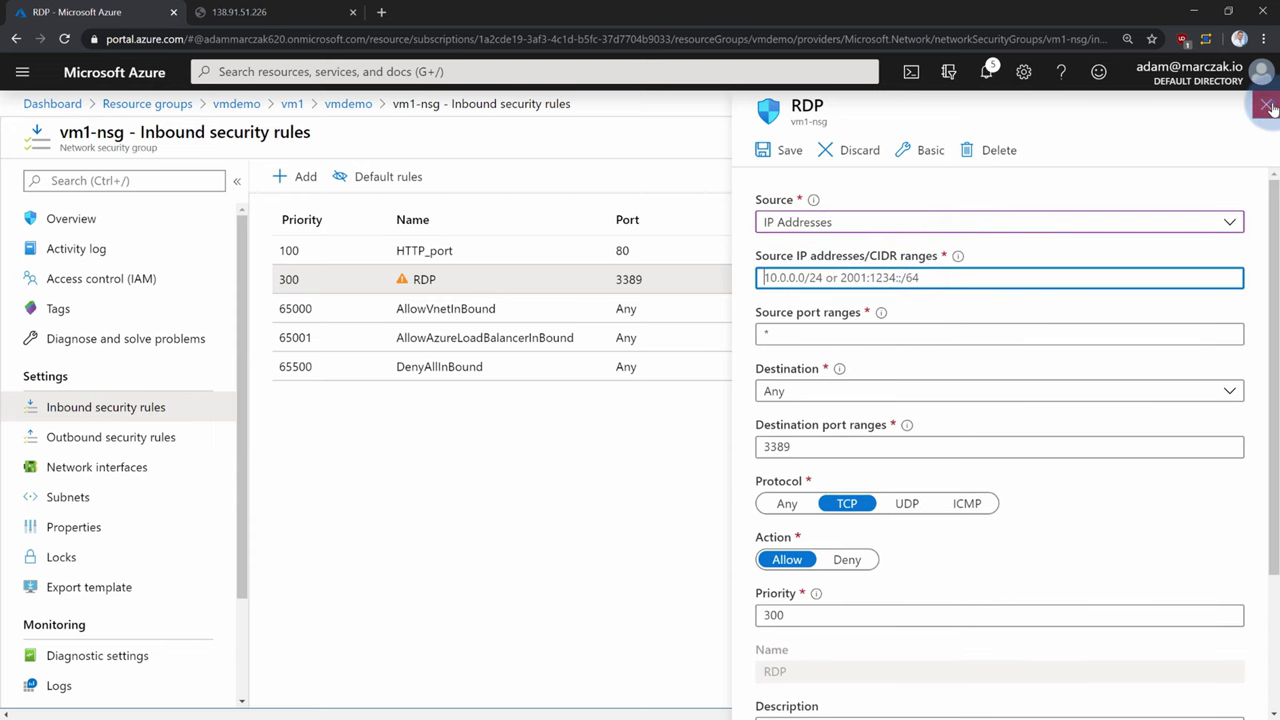
pyautogui.click(1266, 104)
pyautogui.click(712, 124)
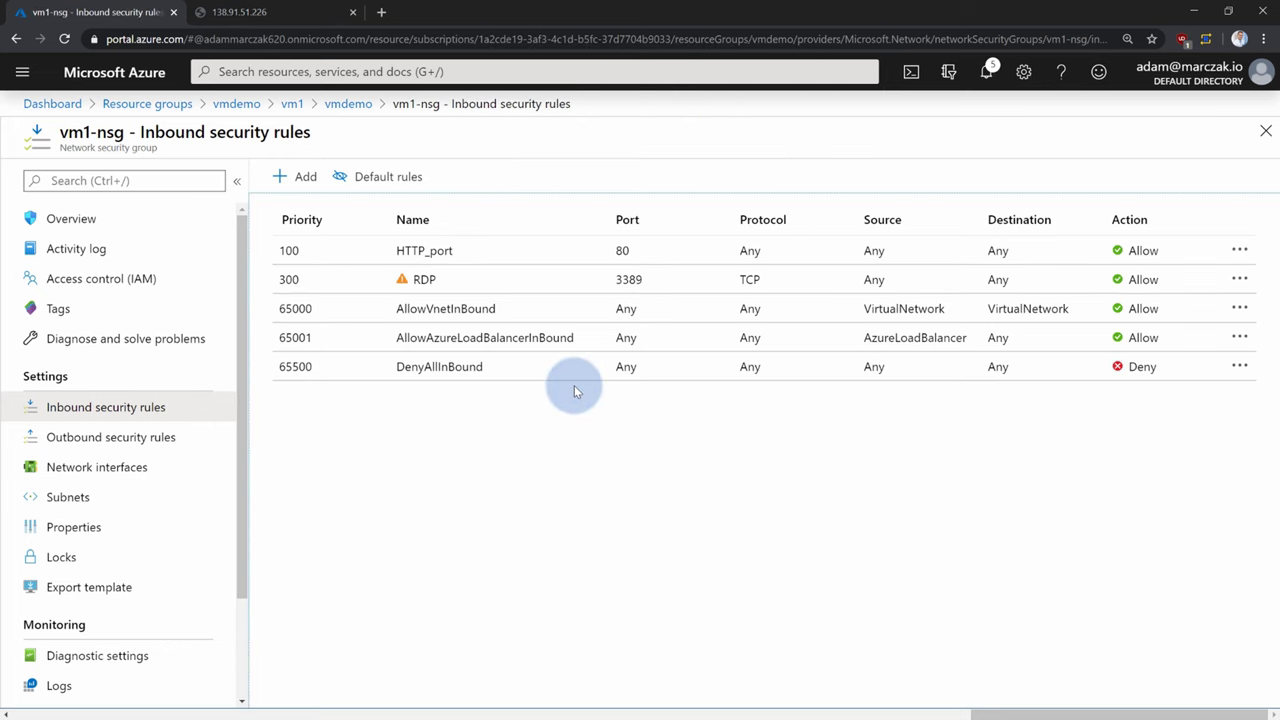
# Step: Open the disk settings of vm1 in the vmdemo resource group and add a data disk entry with LUN 1
pyautogui.click(245, 105)
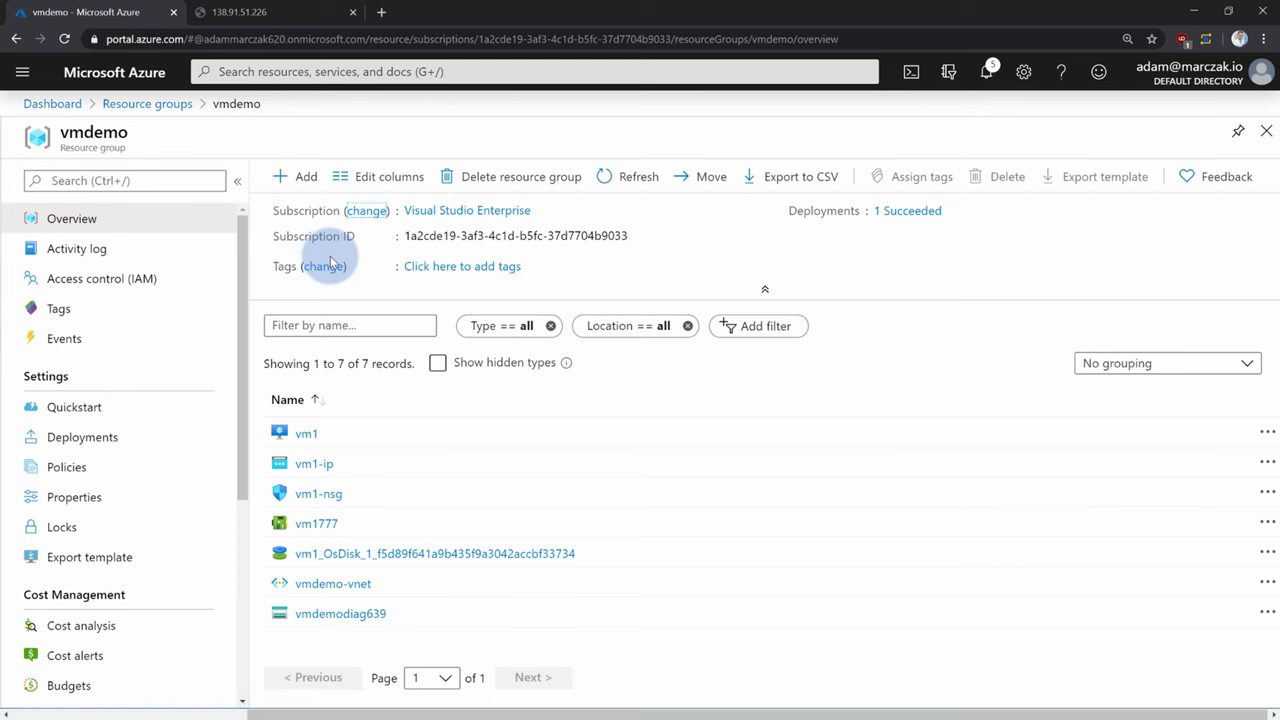
pyautogui.press('F11')
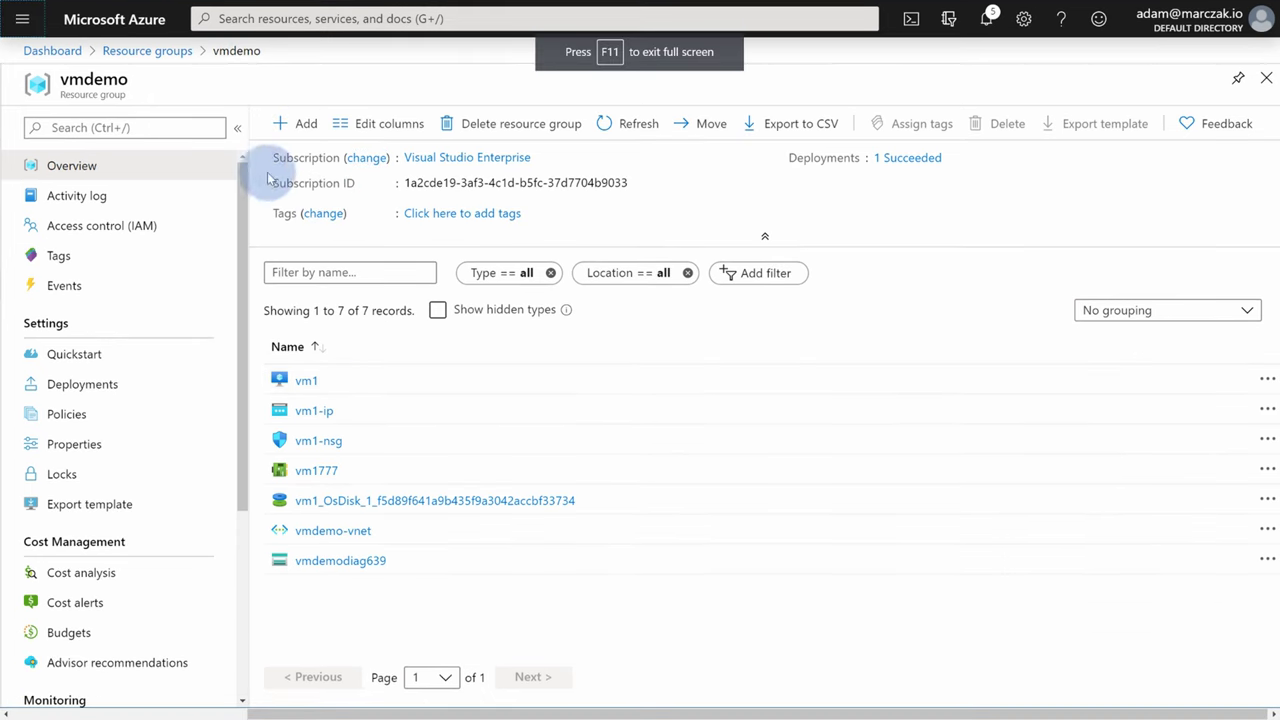
pyautogui.click(310, 382)
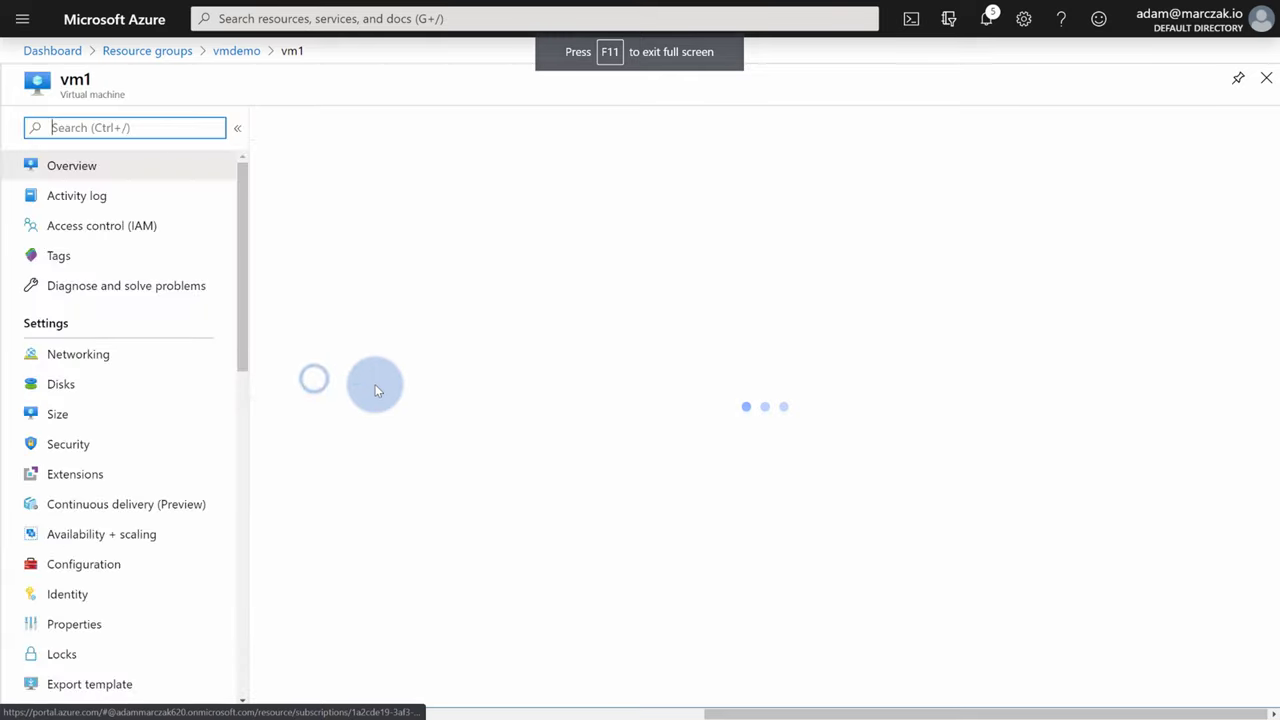
pyautogui.click(85, 386)
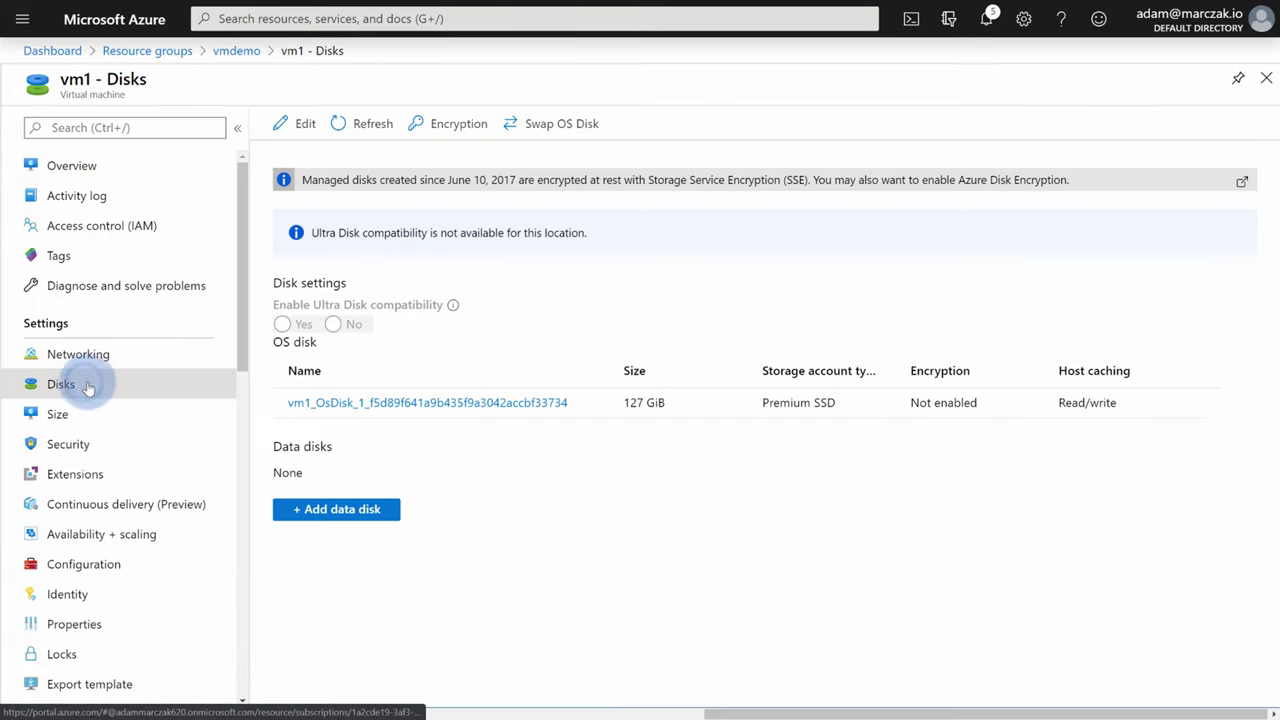
pyautogui.click(366, 511)
pyautogui.doubleClick(287, 507)
pyautogui.write('1')
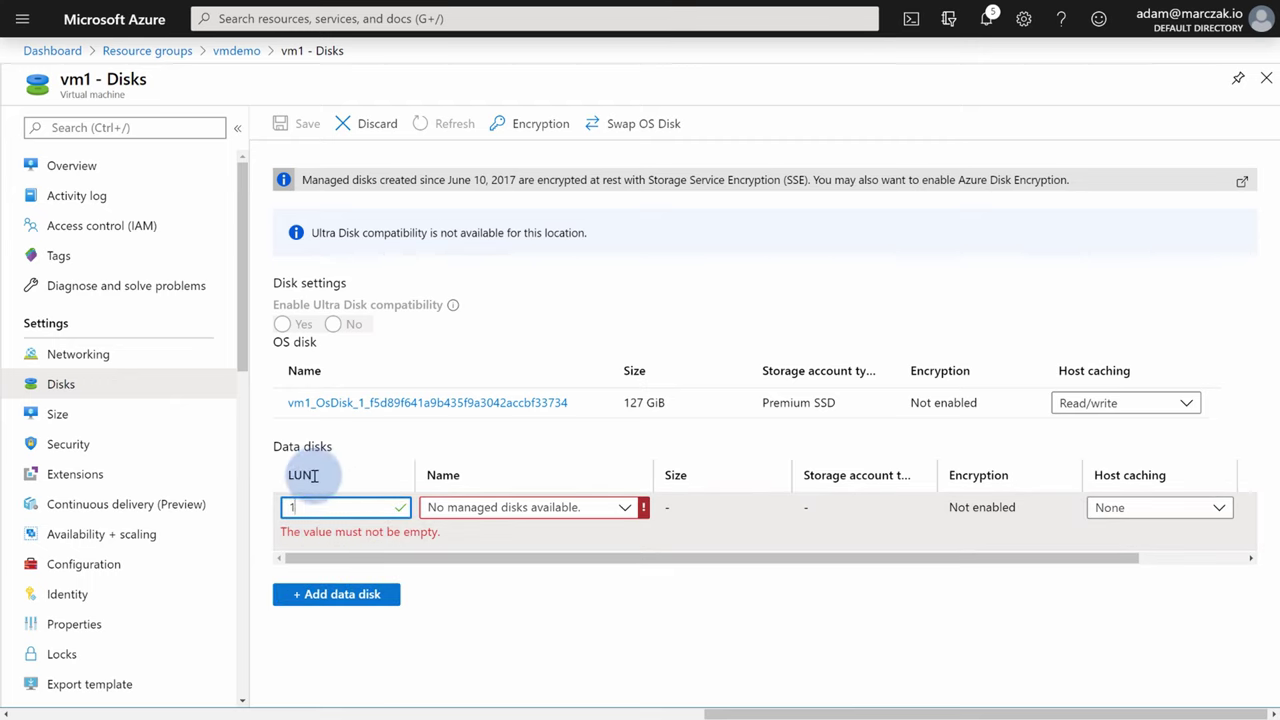
# Step: Begin a new managed disk for the data disk entry, named mydatadisk, in resource group vmdemo with source type None
pyautogui.click(583, 509)
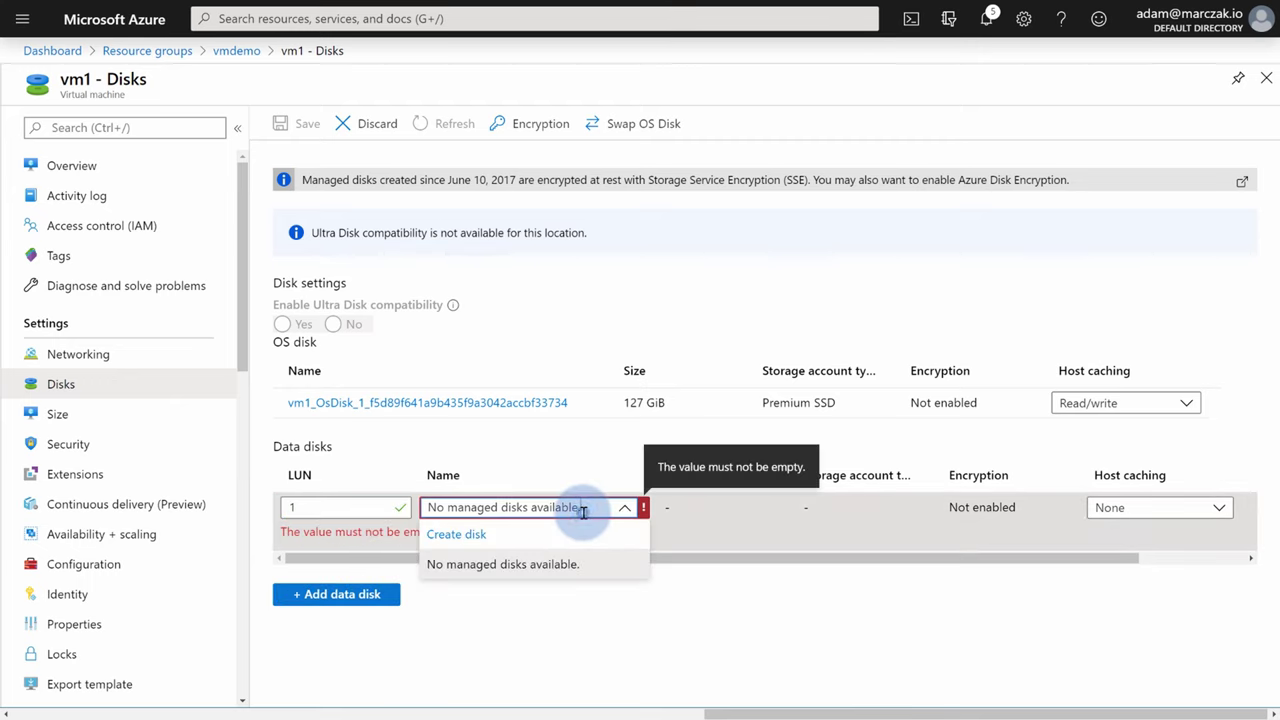
pyautogui.click(470, 535)
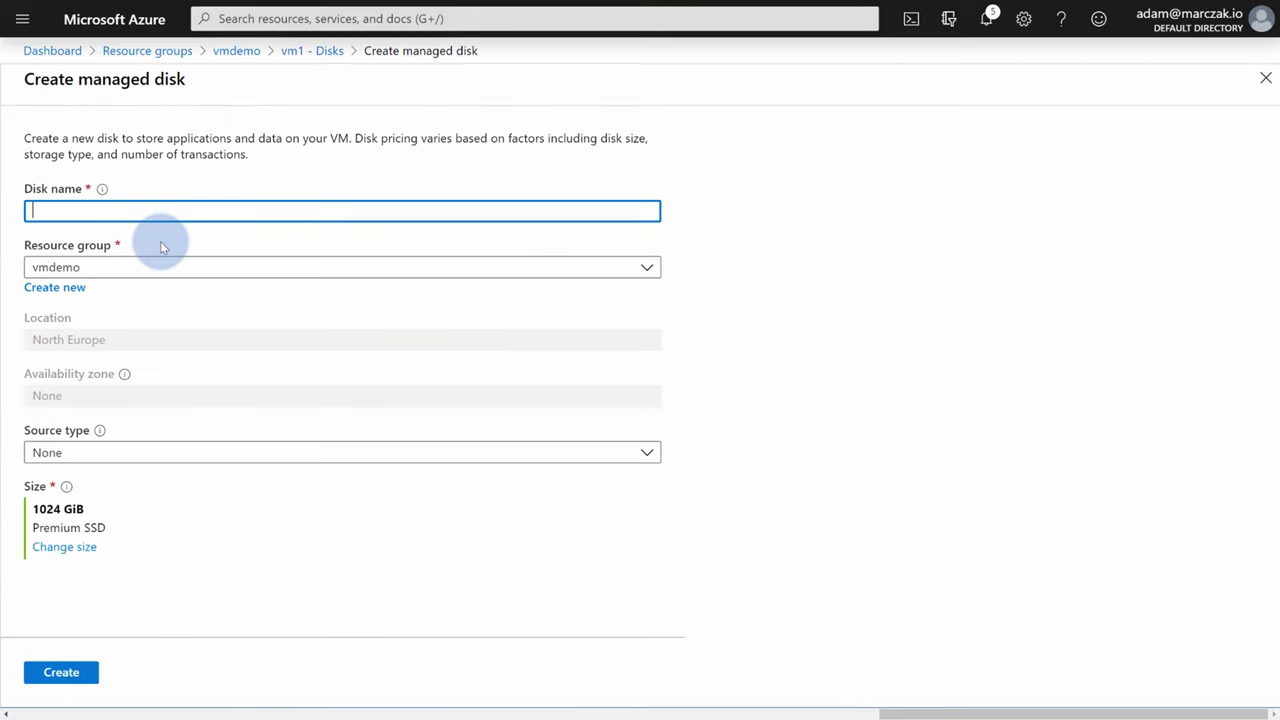
pyautogui.write('mydatadisk')
pyautogui.click(175, 265)
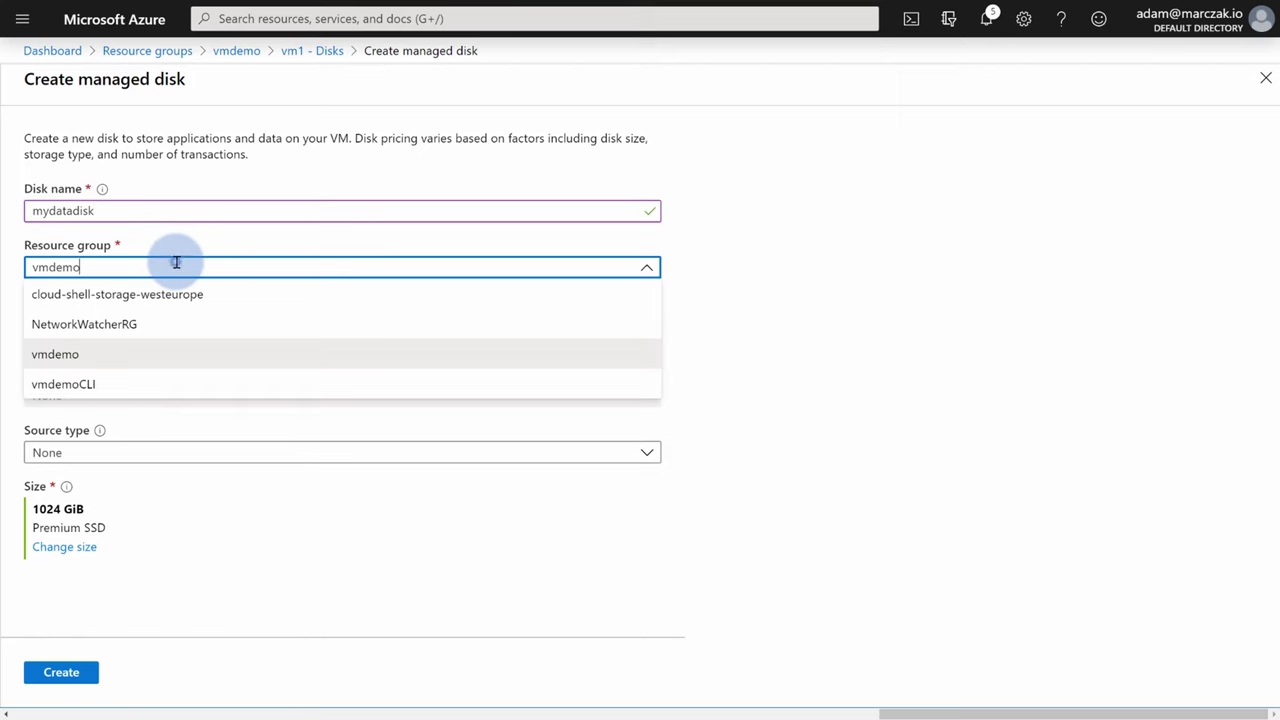
pyautogui.click(92, 354)
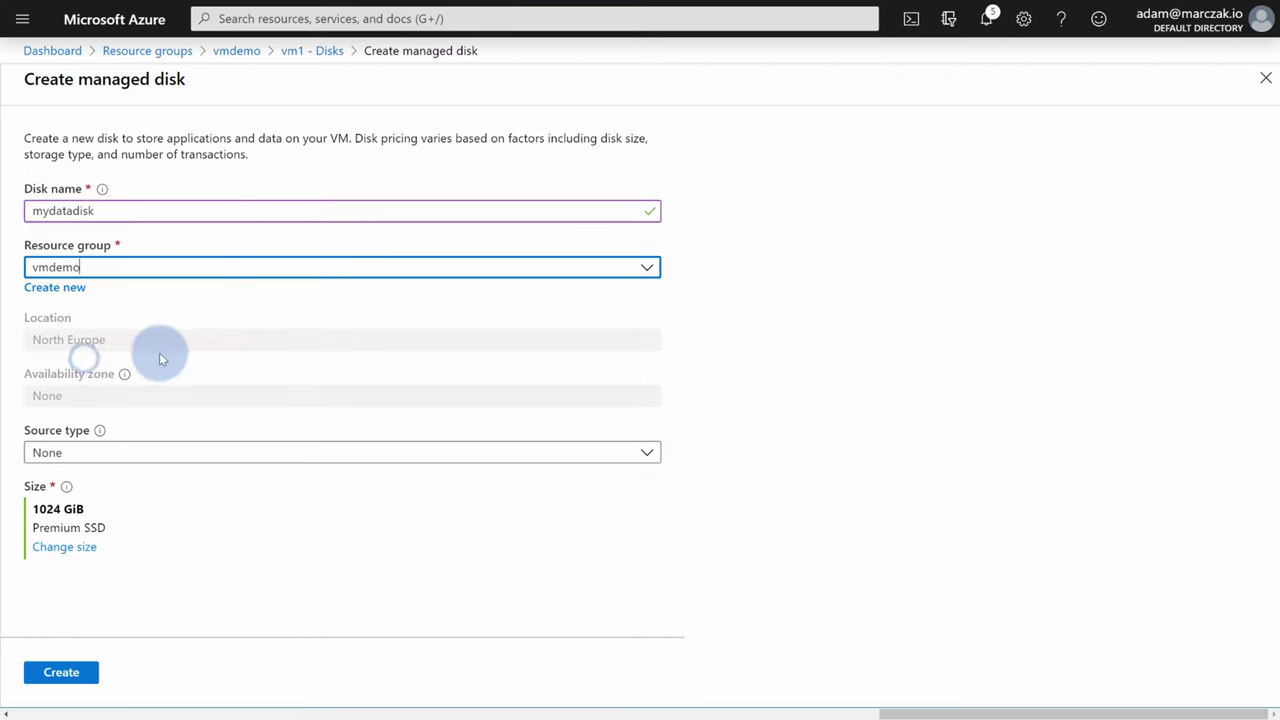
pyautogui.click(136, 458)
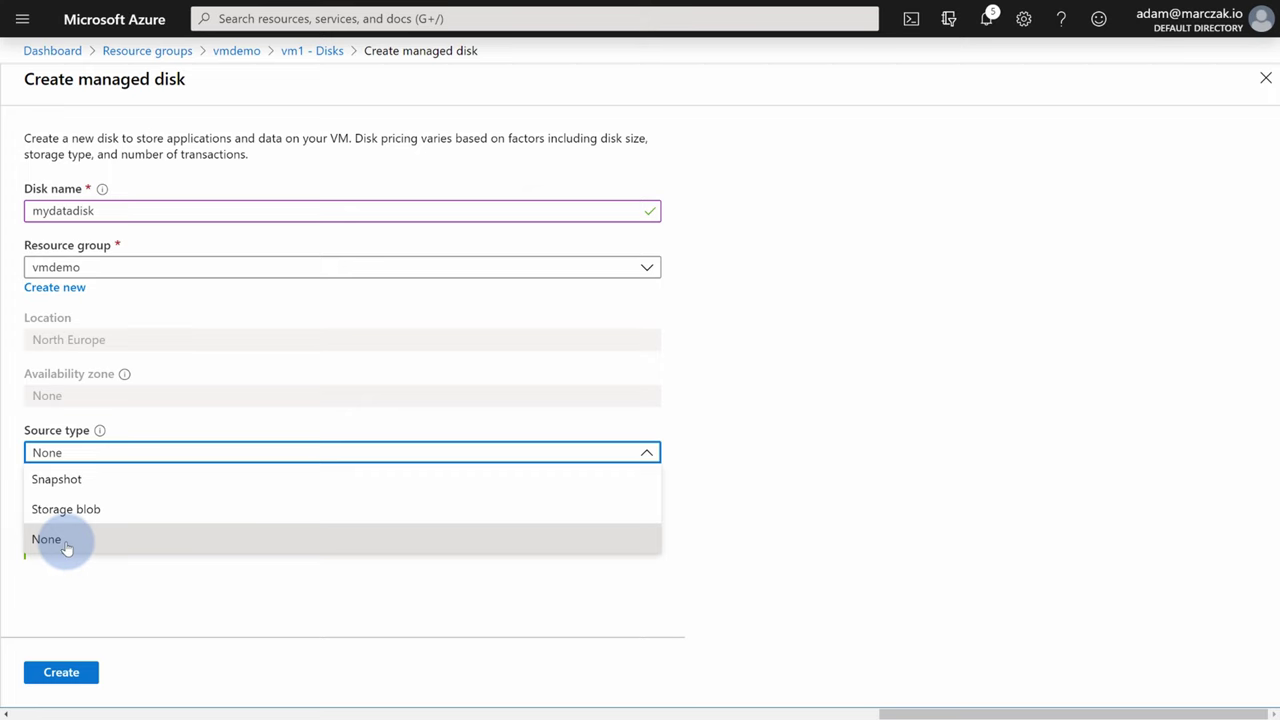
pyautogui.click(65, 545)
# Step: Create the managed disk with the 256 GiB Premium SSD (P15) size and save vm1's disk configuration
pyautogui.click(64, 547)
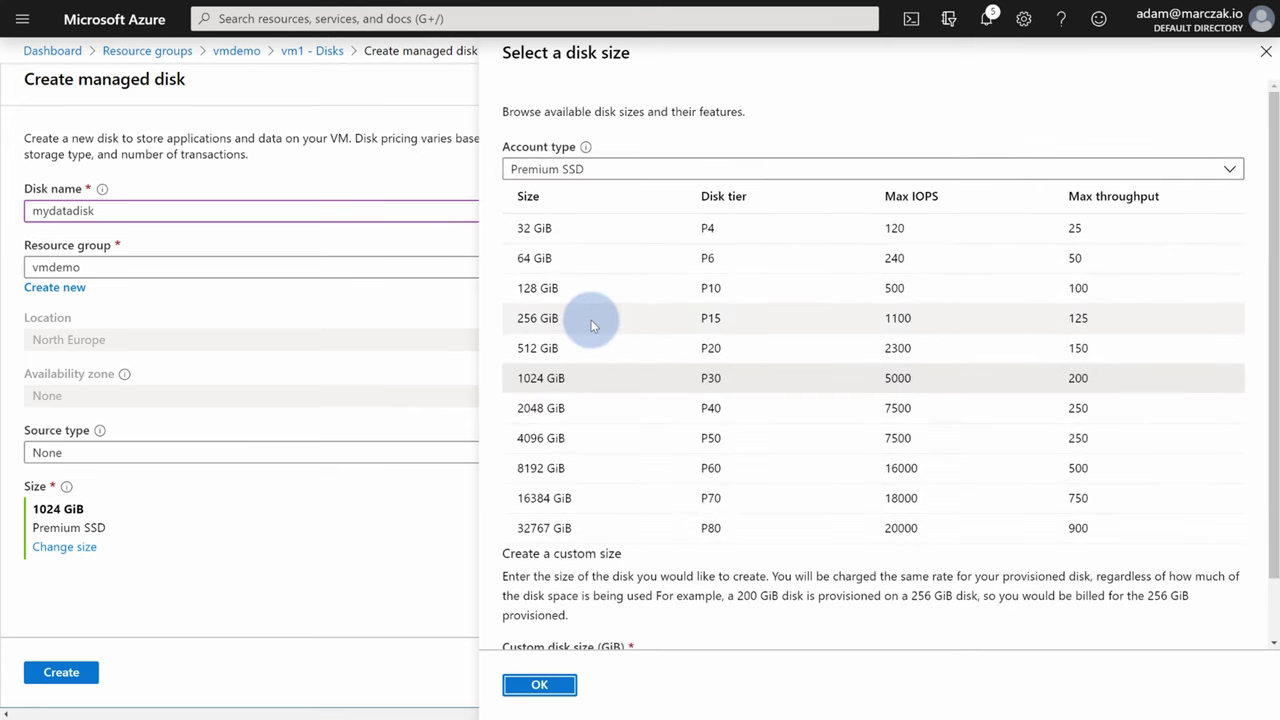
pyautogui.click(594, 324)
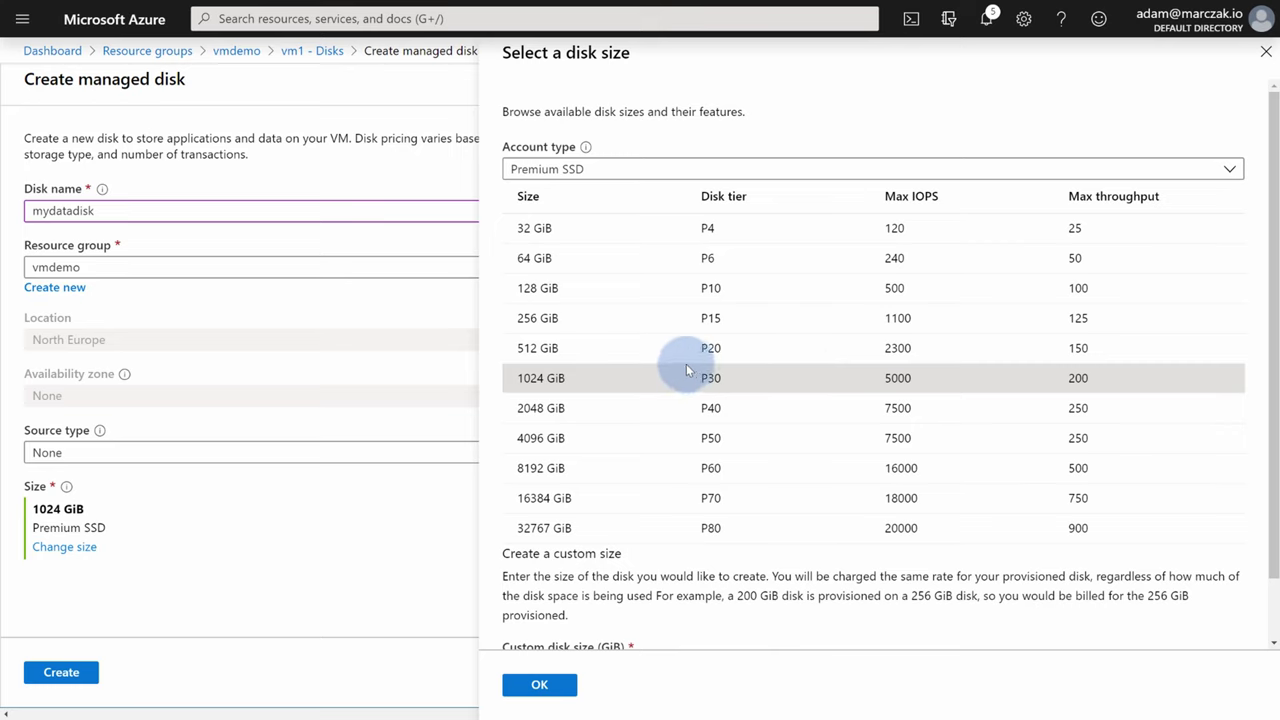
pyautogui.click(583, 317)
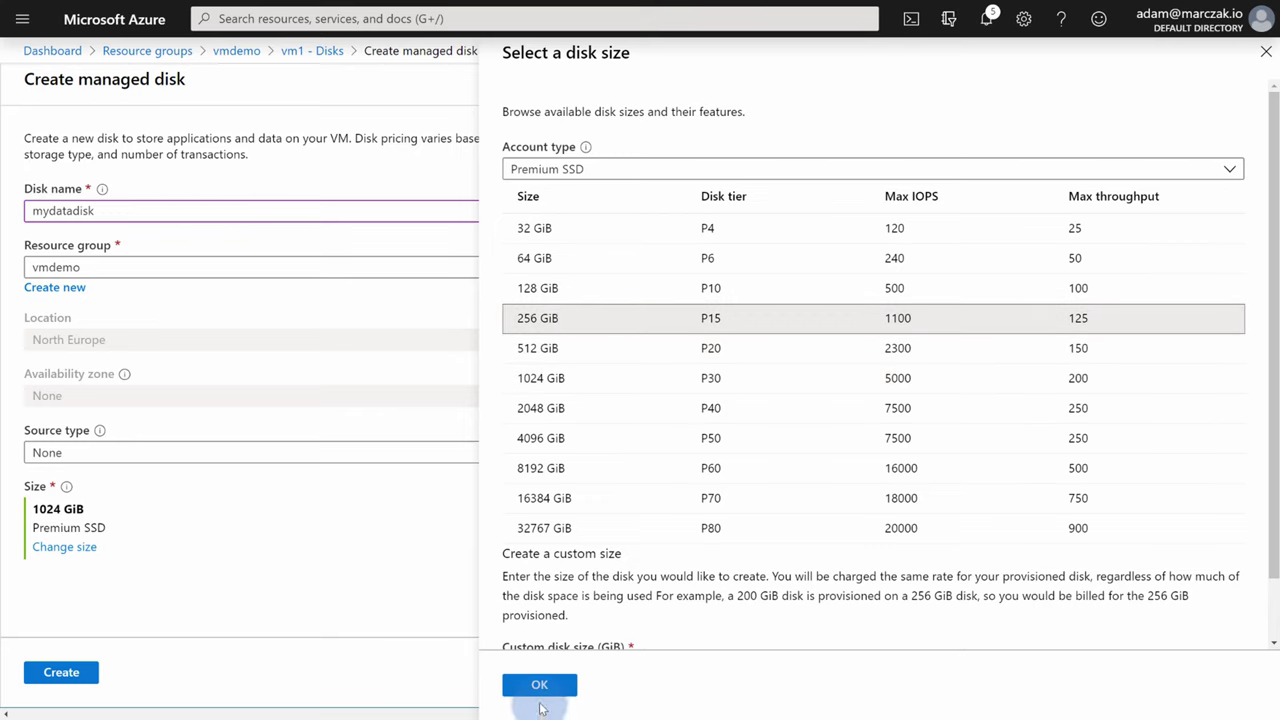
pyautogui.click(545, 686)
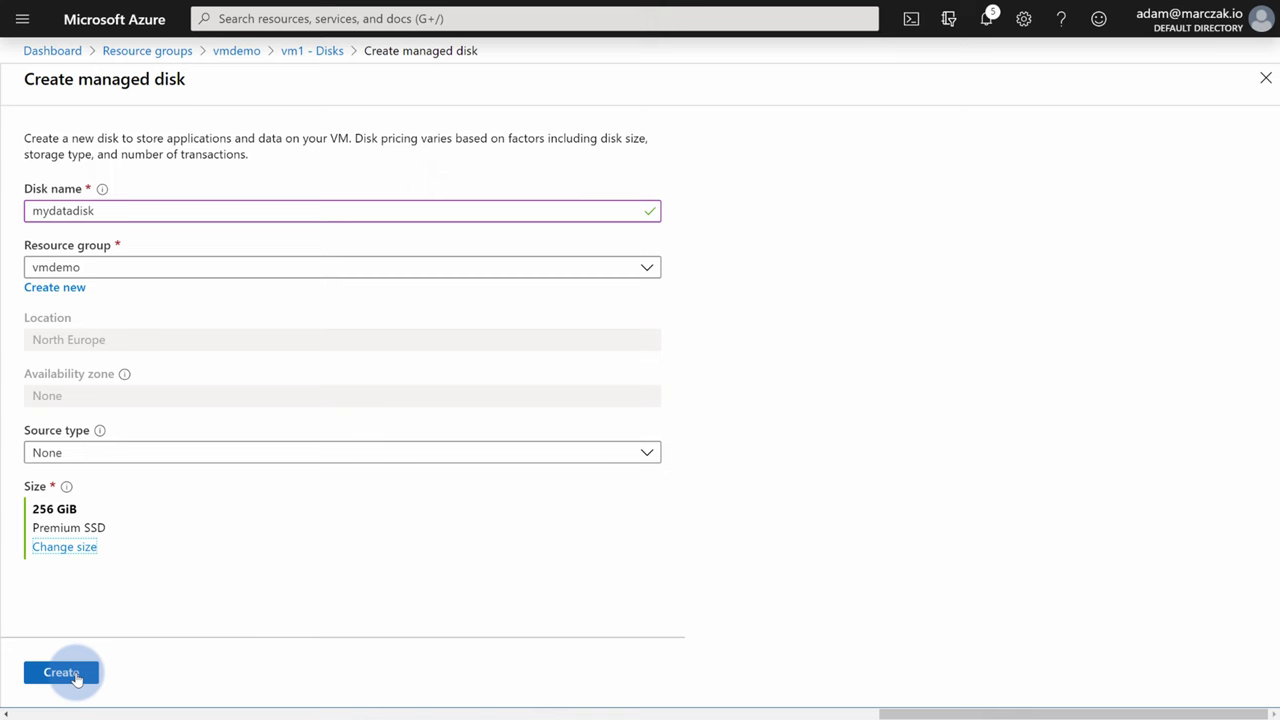
pyautogui.click(72, 673)
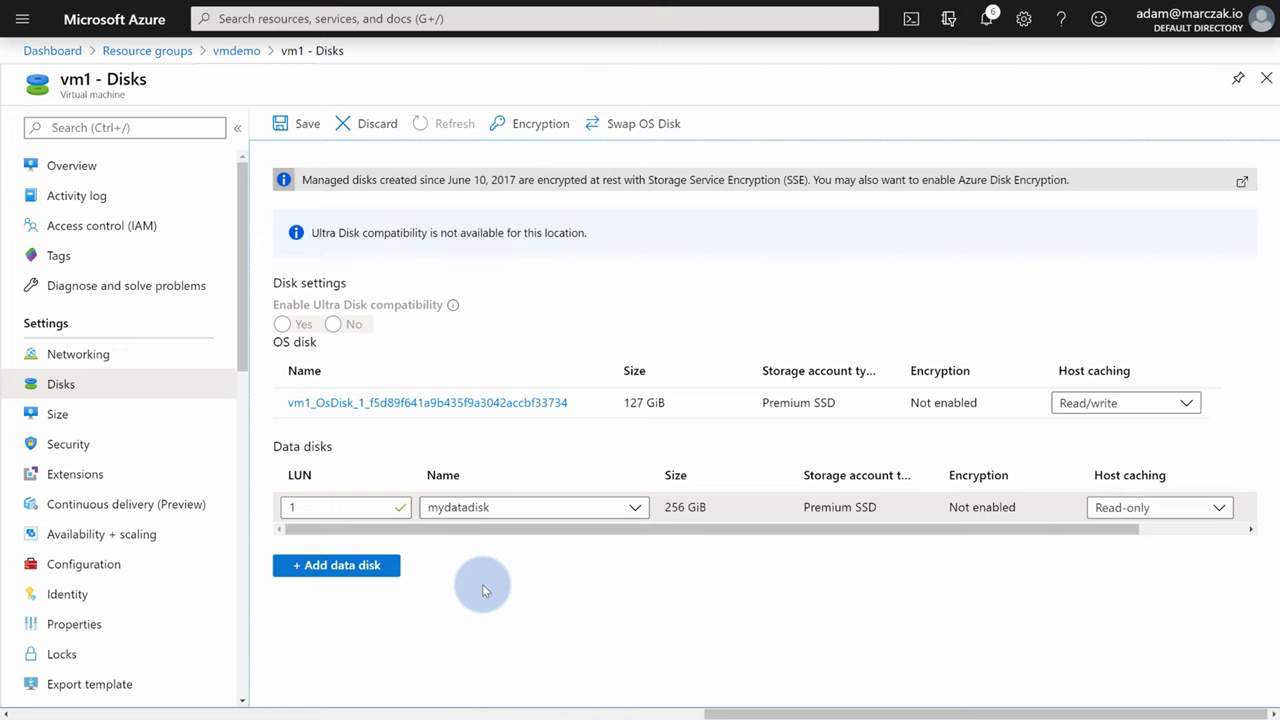
pyautogui.click(292, 120)
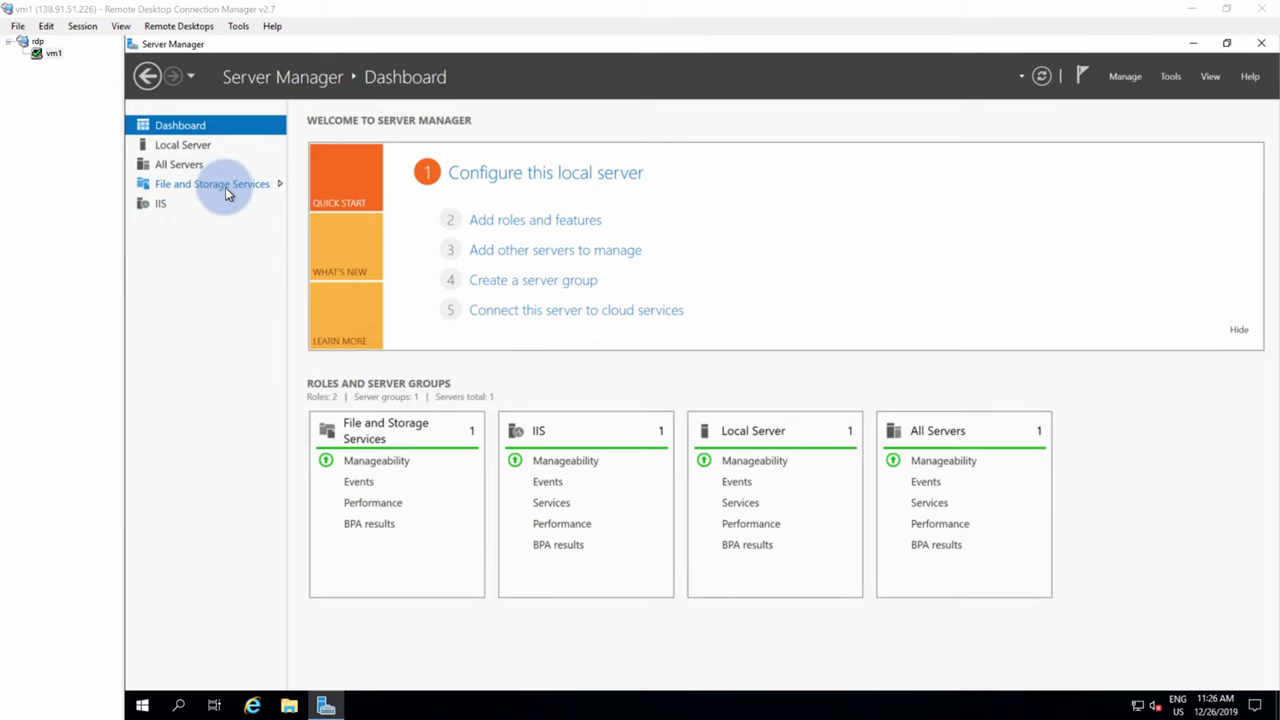
# Step: Select the new 256 GB disk in the File and Storage Services disk list and check the existing drives in File Explorer
pyautogui.click(183, 186)
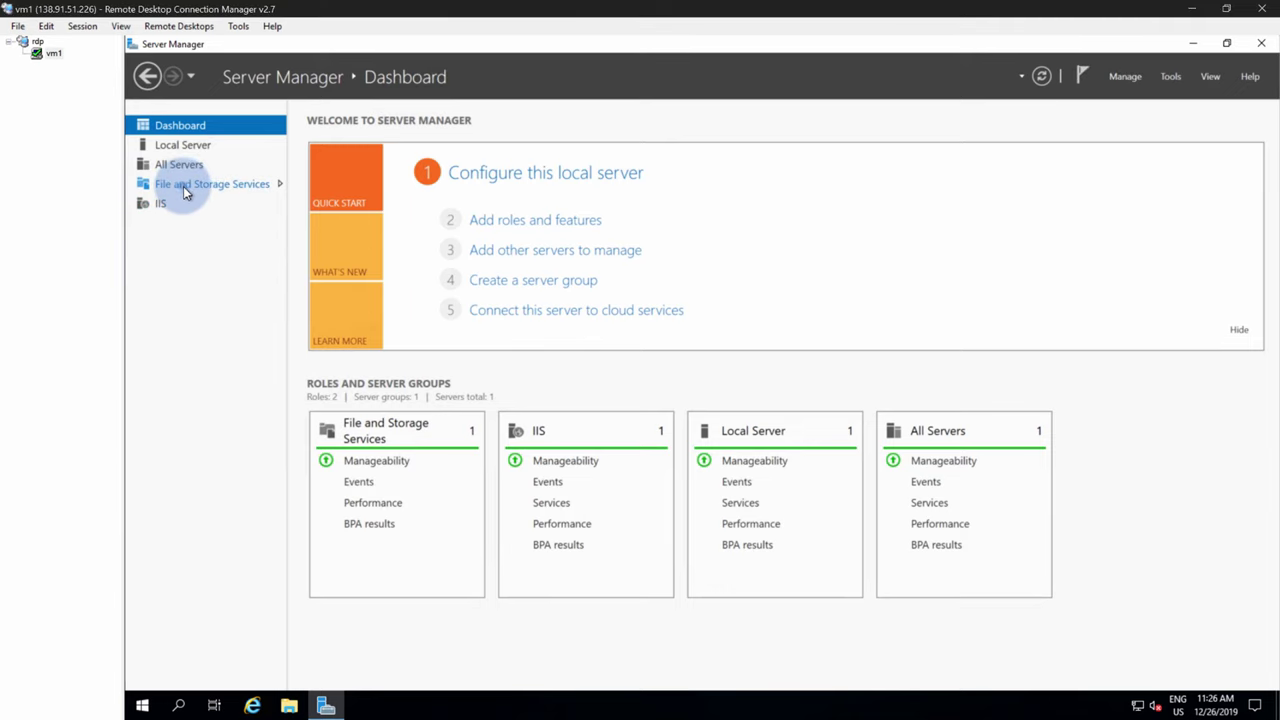
pyautogui.click(205, 168)
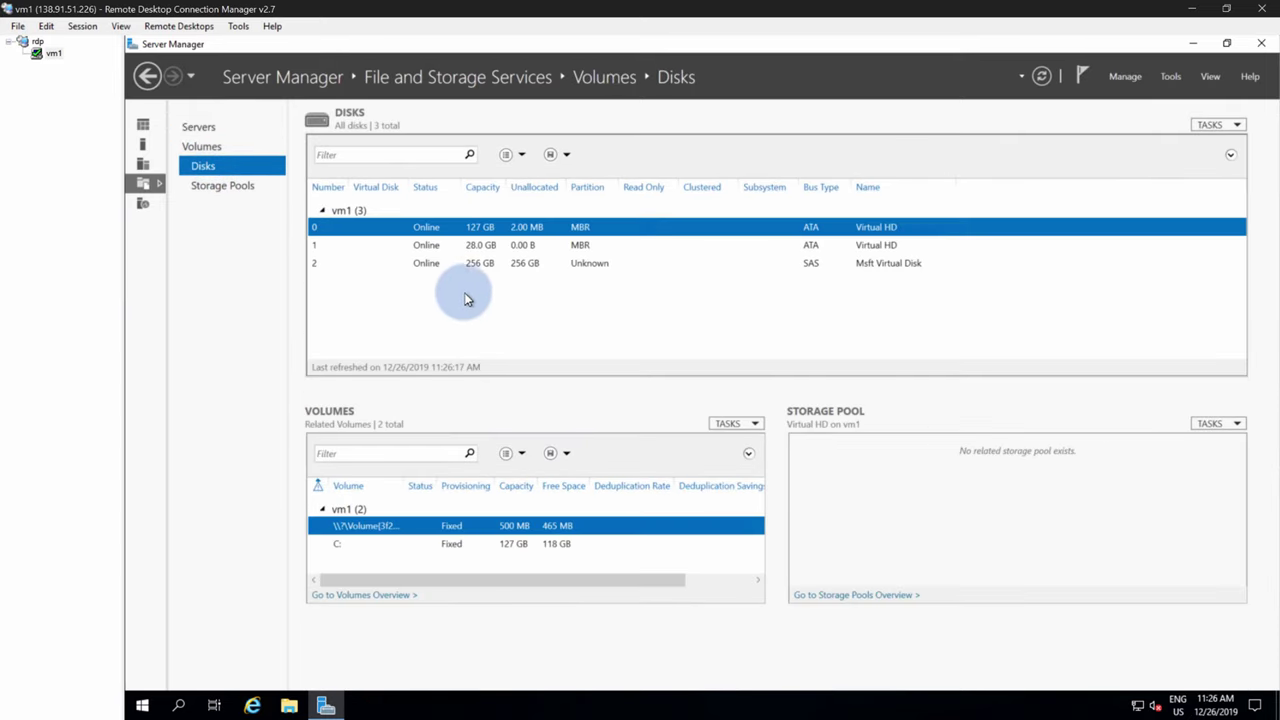
pyautogui.click(462, 266)
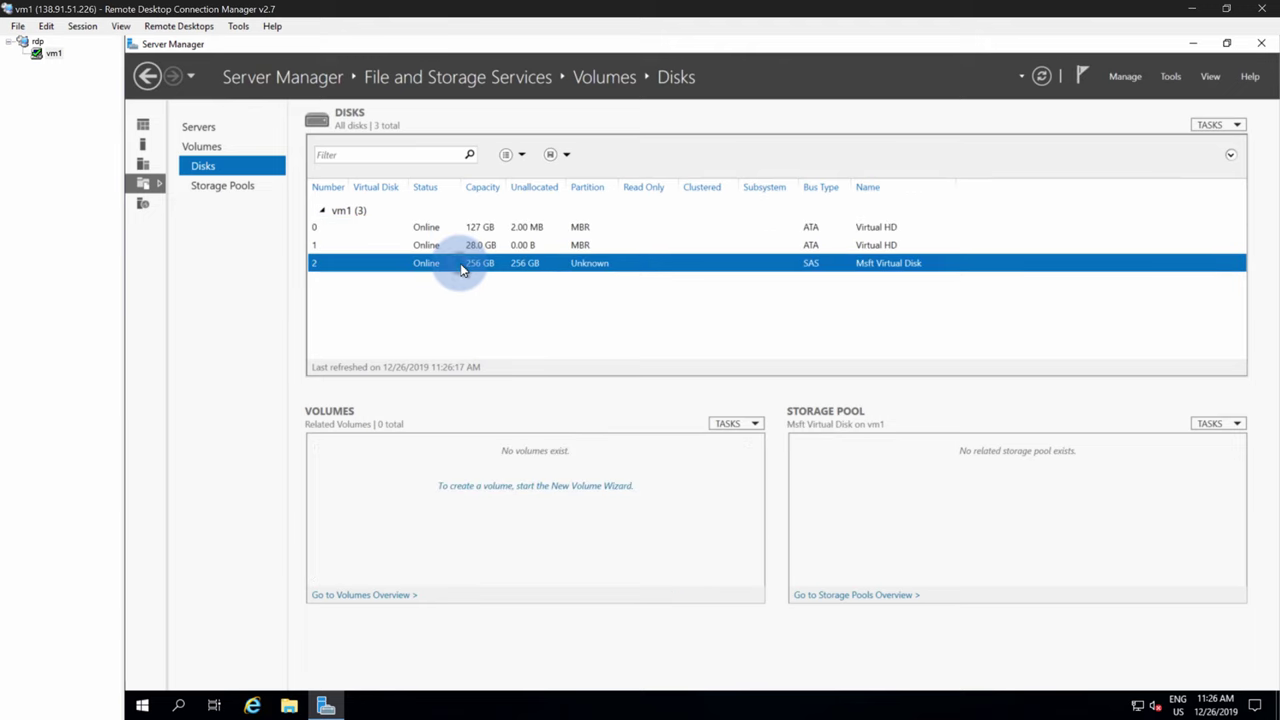
pyautogui.click(296, 705)
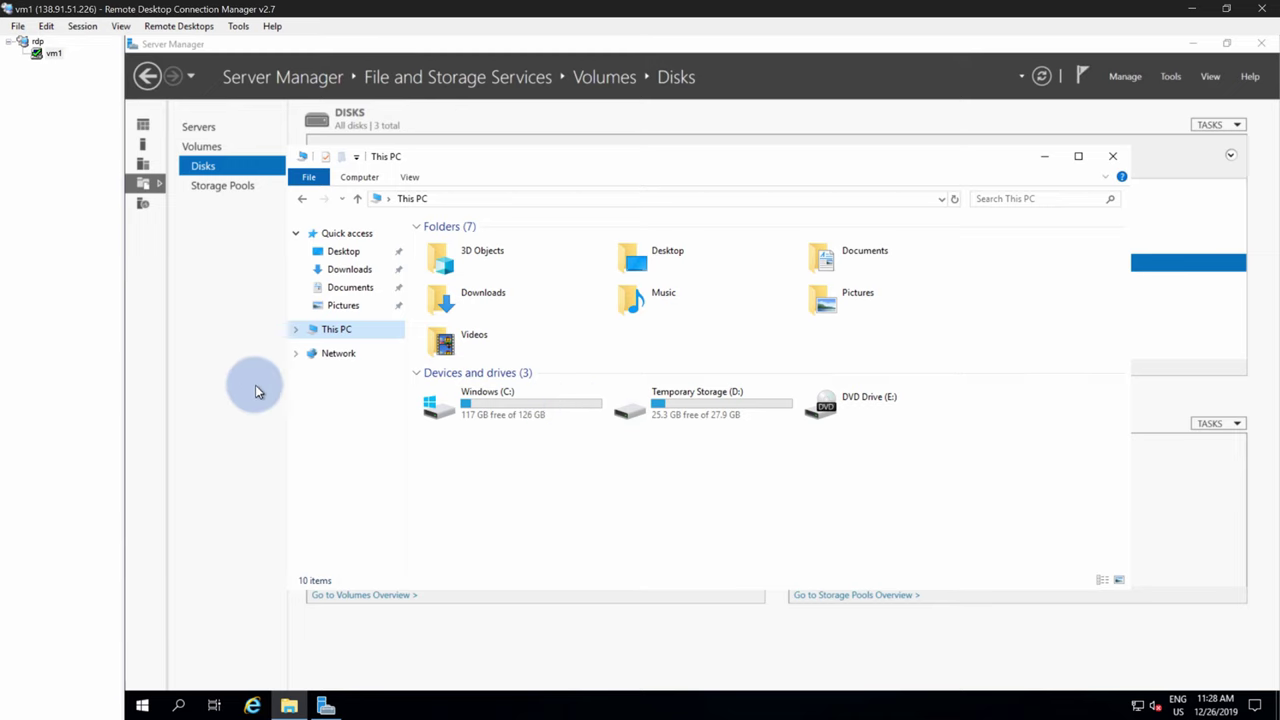
pyautogui.click(231, 348)
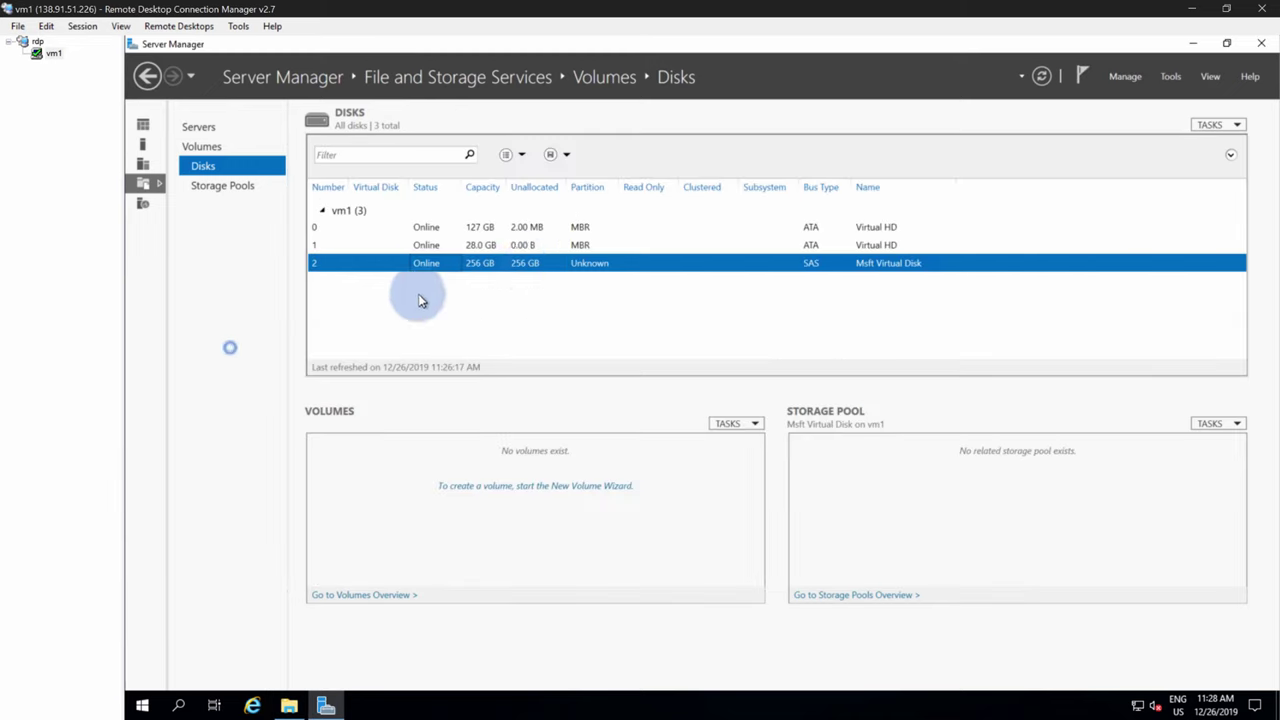
# Step: Start a new volume on the 256 GB disk of server vm1 and initialize the disk as GPT
pyautogui.rightClick(547, 268)
pyautogui.click(598, 272)
pyautogui.click(595, 516)
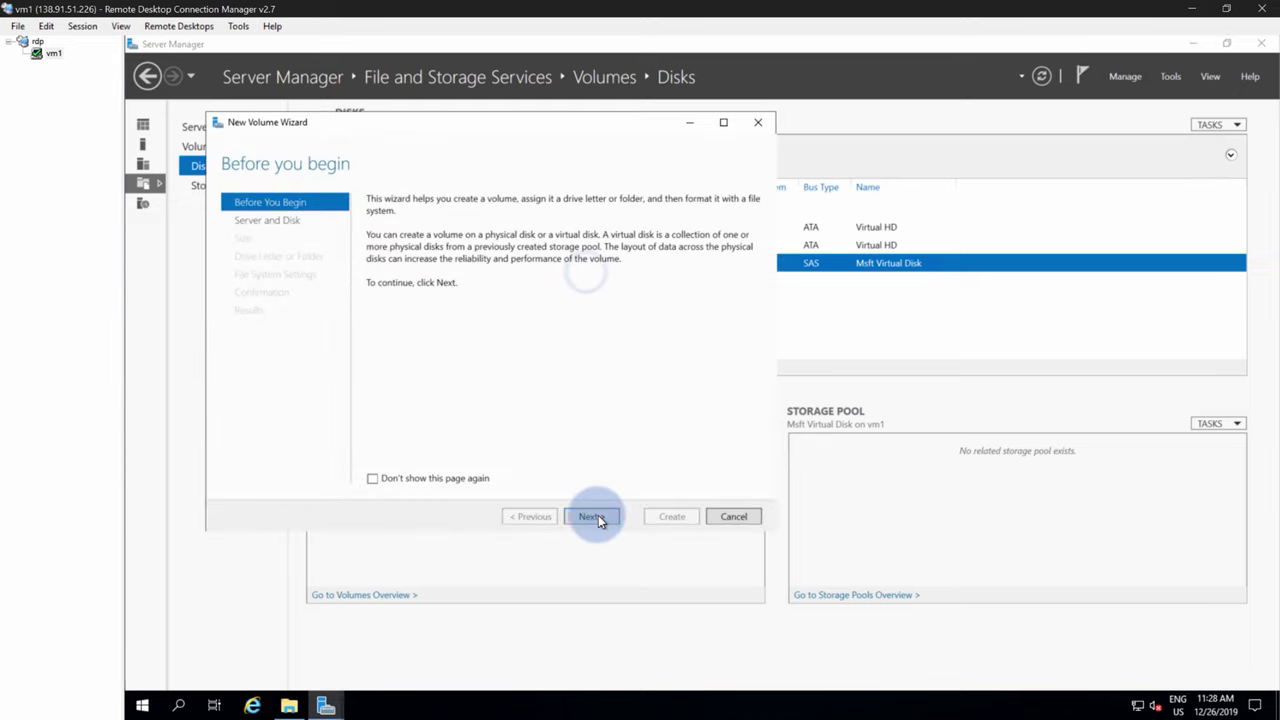
pyautogui.click(595, 516)
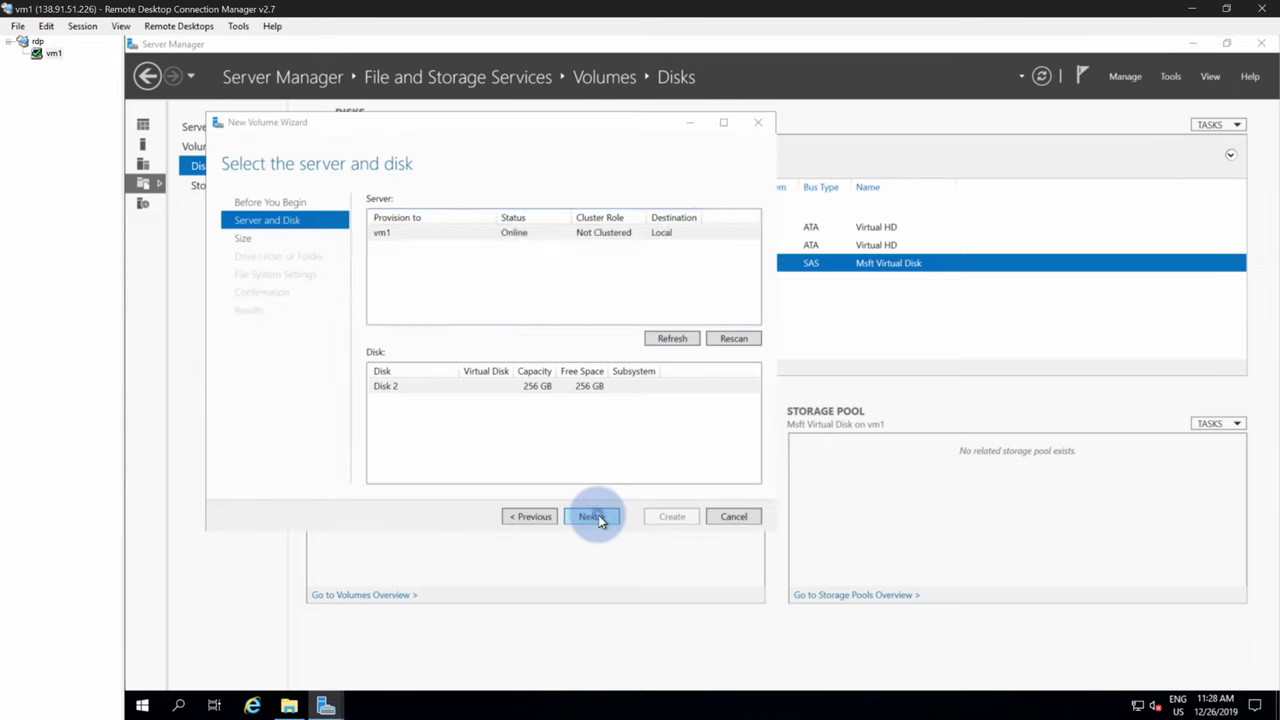
pyautogui.click(752, 427)
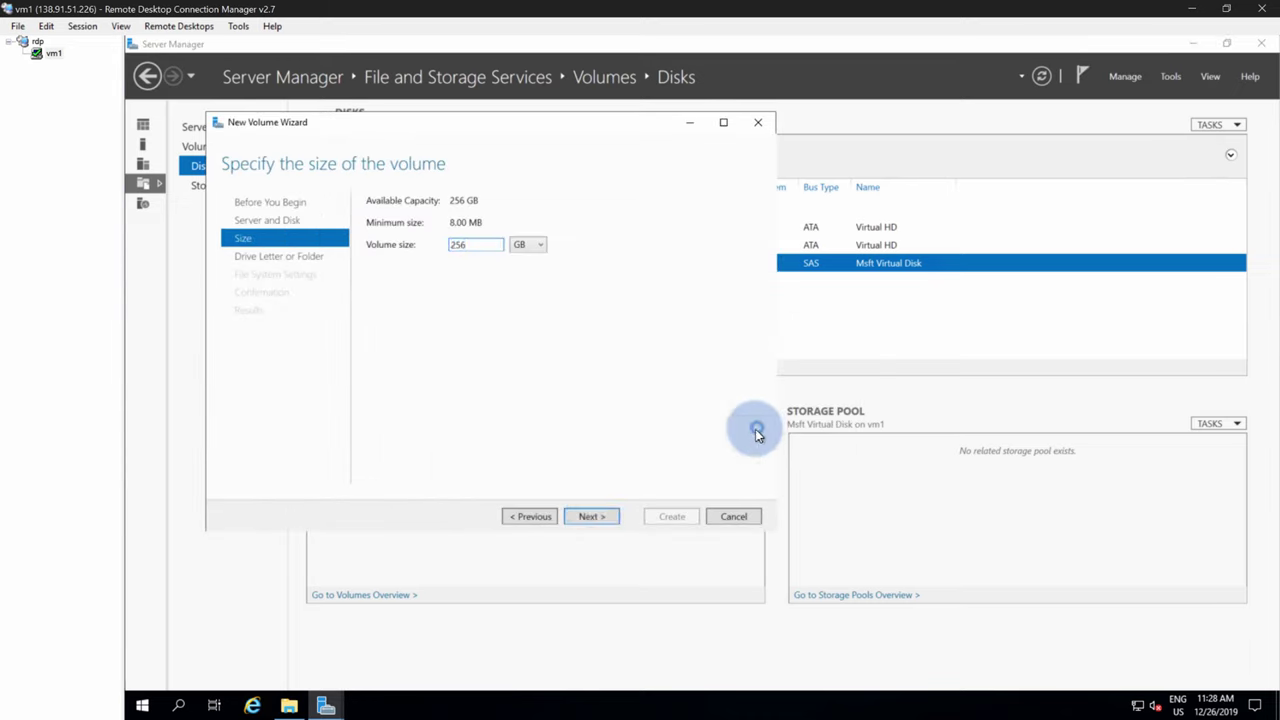
# Step: Create the 256 GB volume with drive letter F, NTFS file system, default allocation unit size and label New Volume
pyautogui.click(595, 516)
pyautogui.click(595, 516)
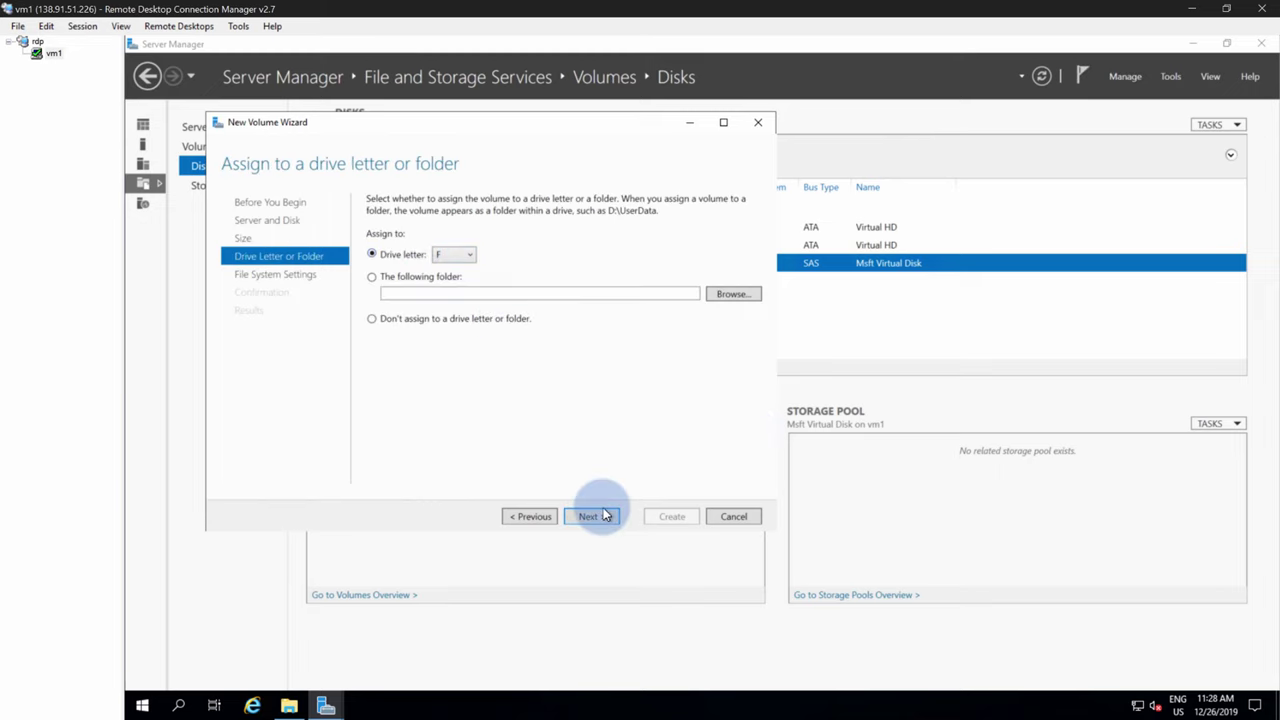
pyautogui.click(599, 521)
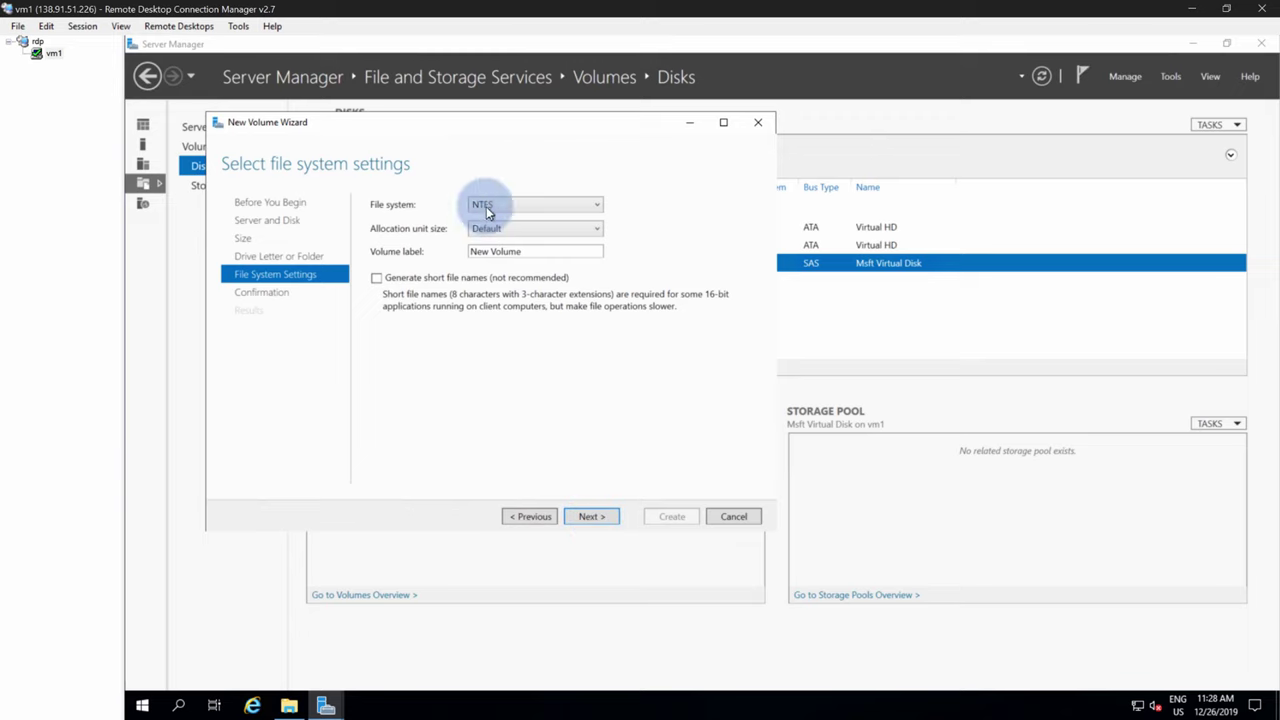
pyautogui.click(591, 516)
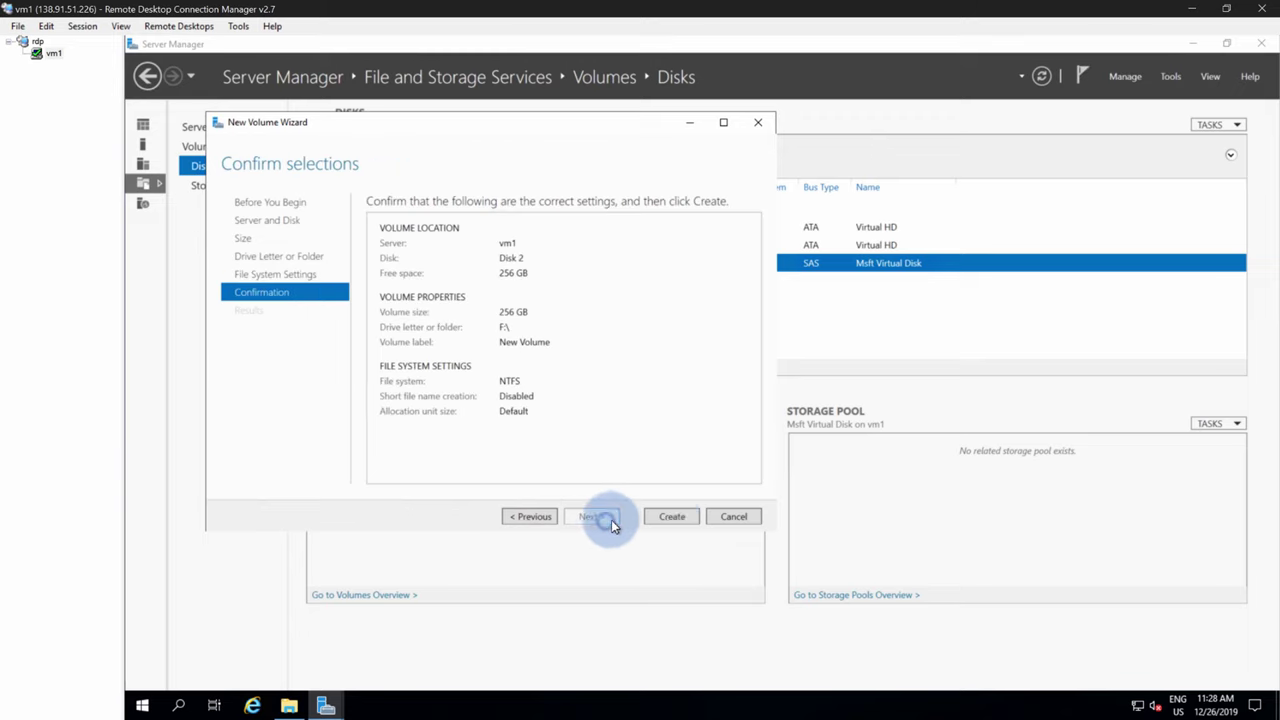
pyautogui.click(670, 516)
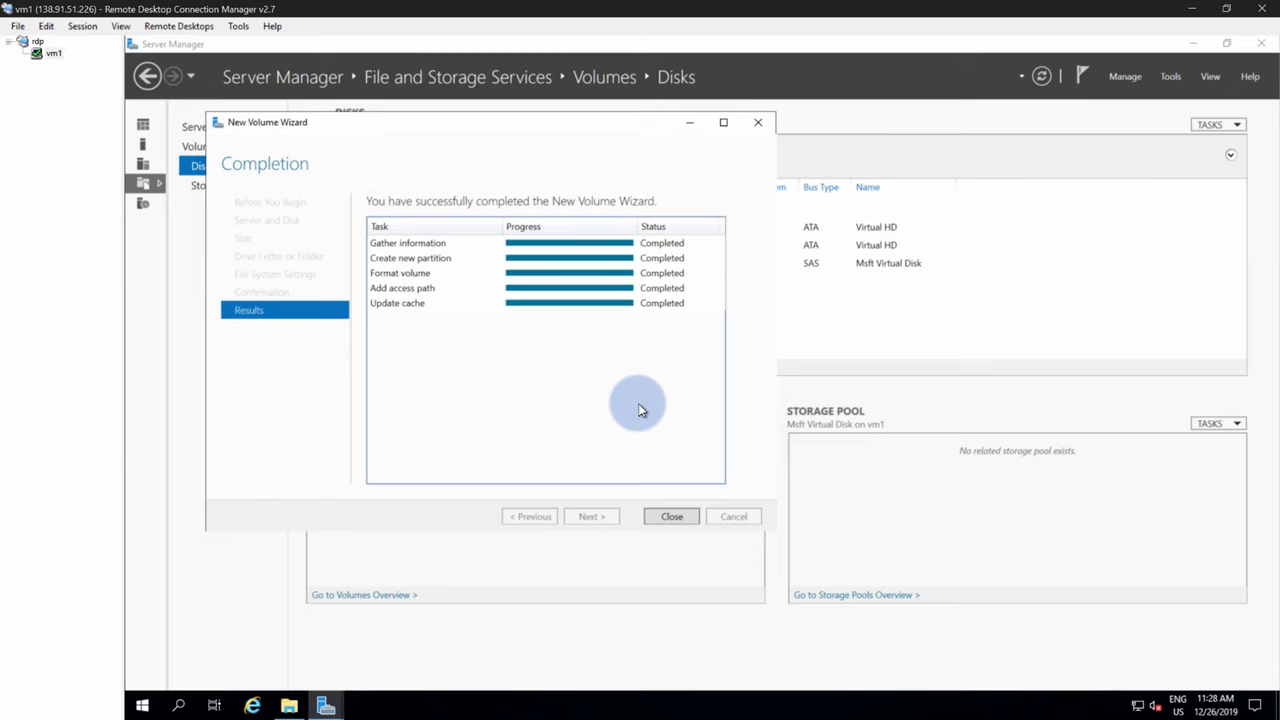
pyautogui.click(670, 517)
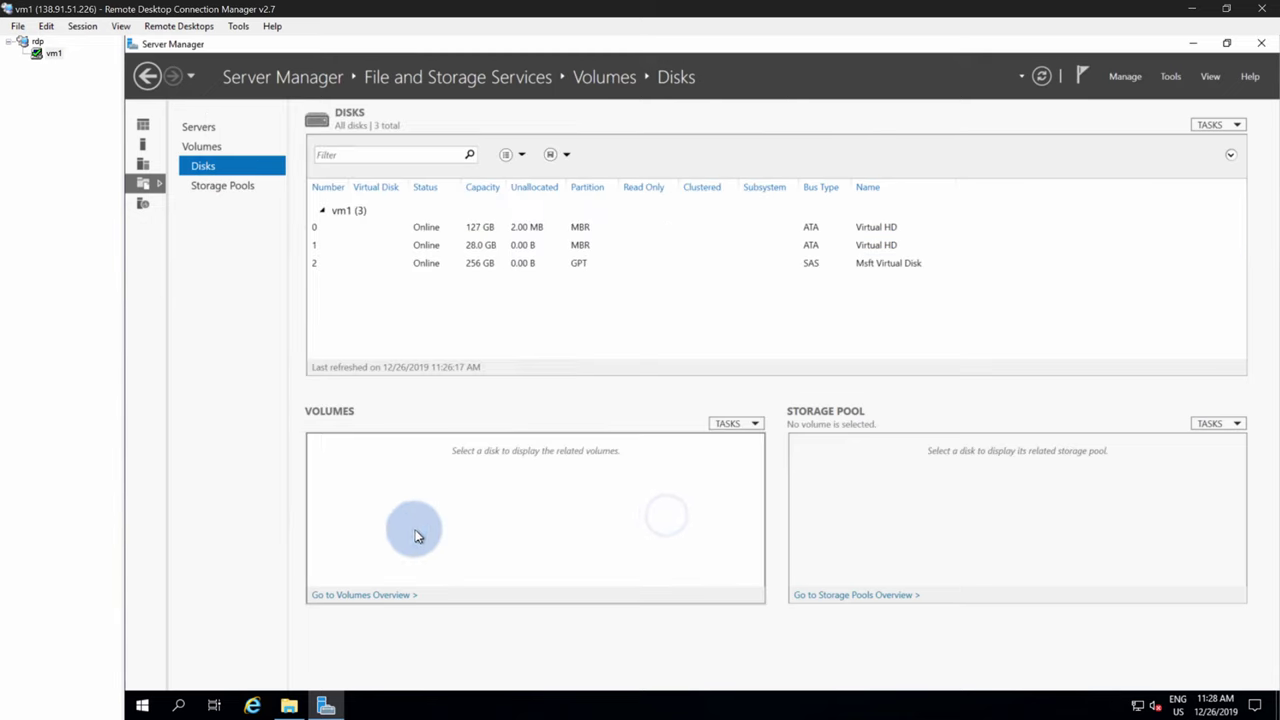
# Step: Switch to File Explorer and open the New Volume (F:) drive to view its contents
pyautogui.click(289, 706)
pyautogui.doubleClick(563, 450)
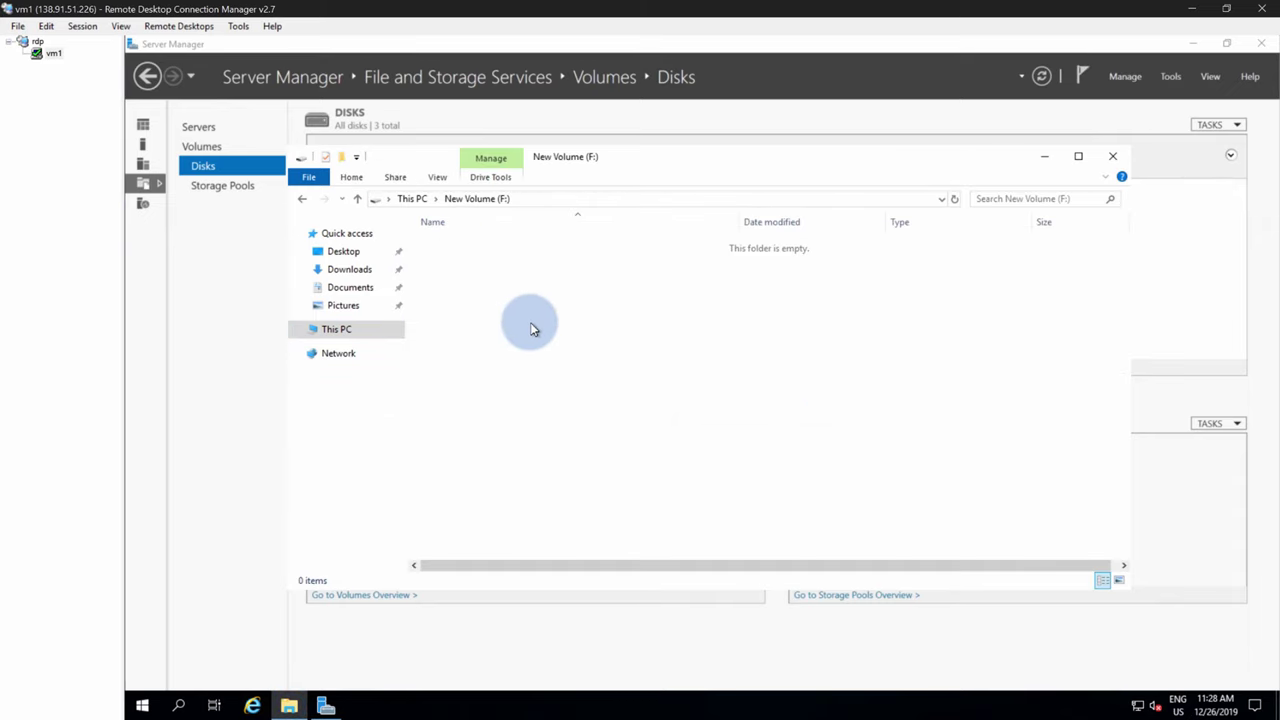